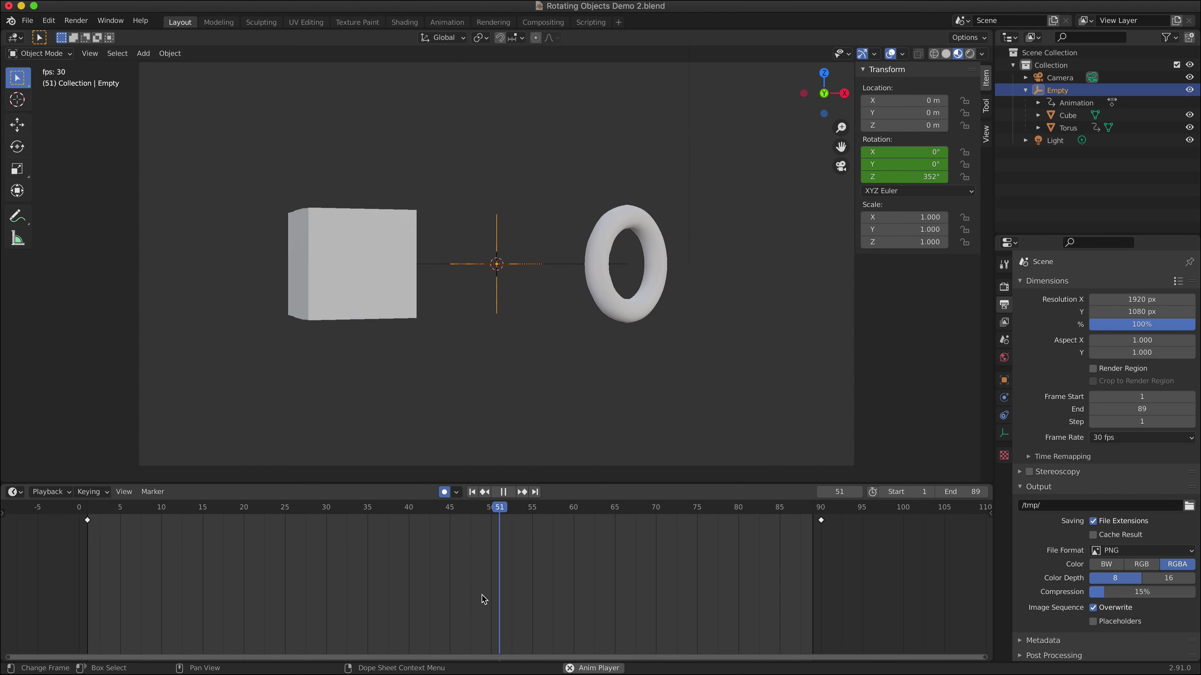
Stop the animation playback, switch to the browser and briefly play the Spheres and Prismic 002 videos on YouTube.
key(space)
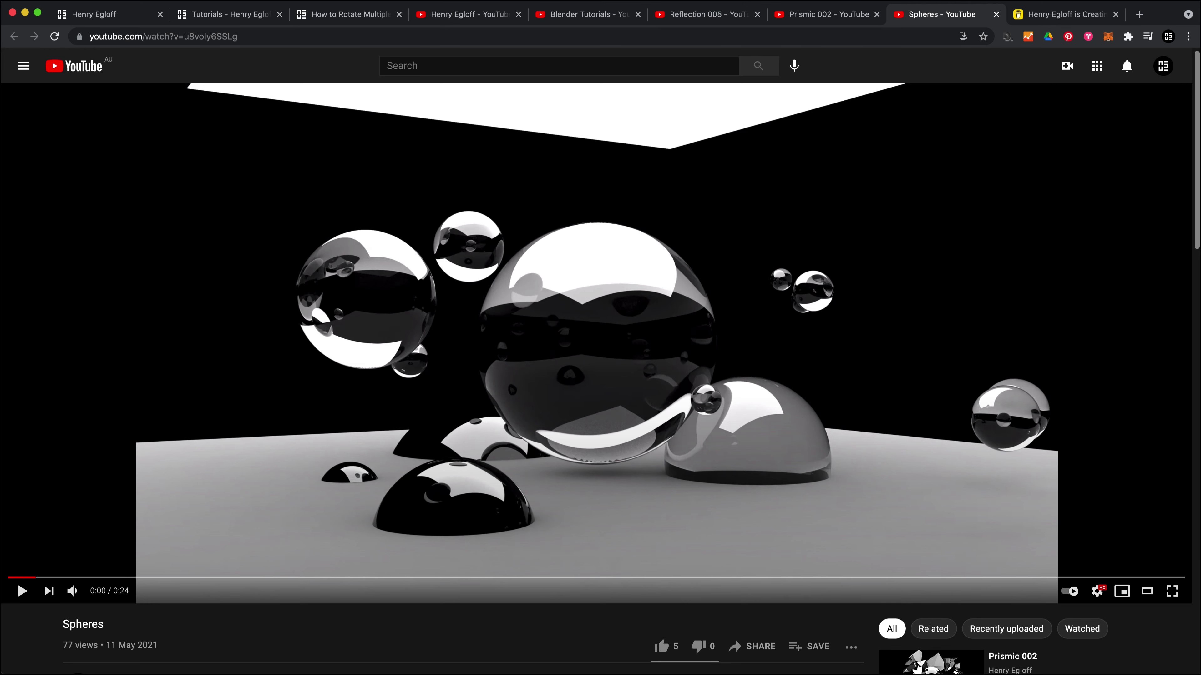
click(23, 591)
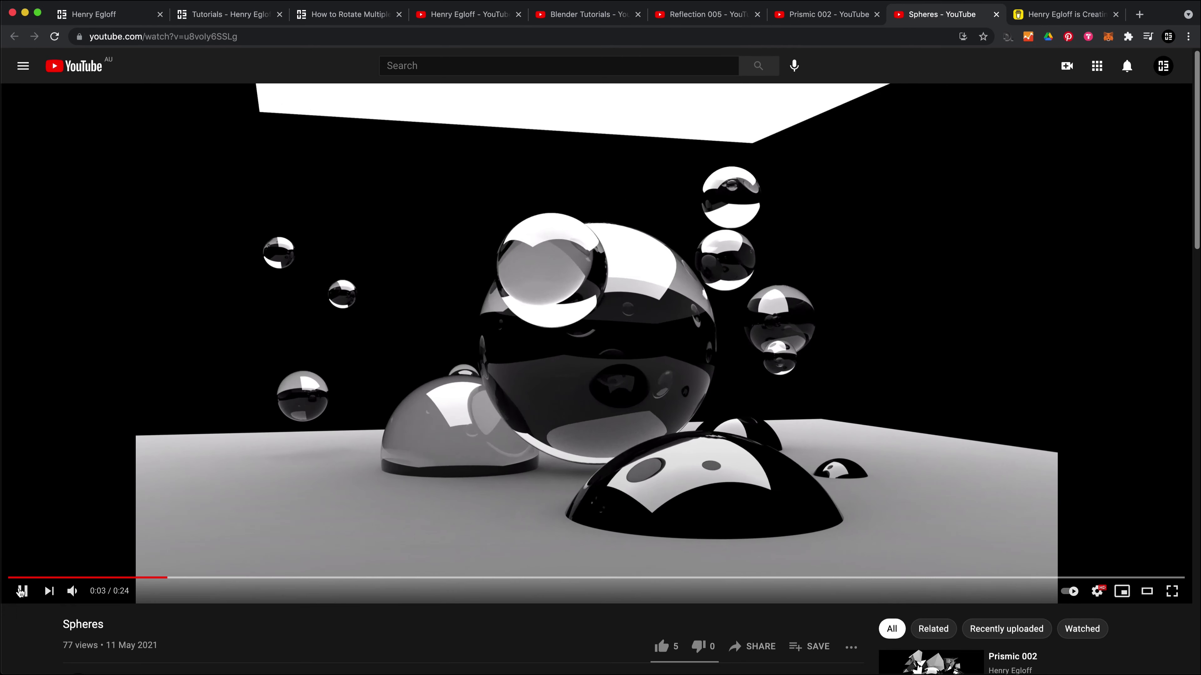
click(22, 591)
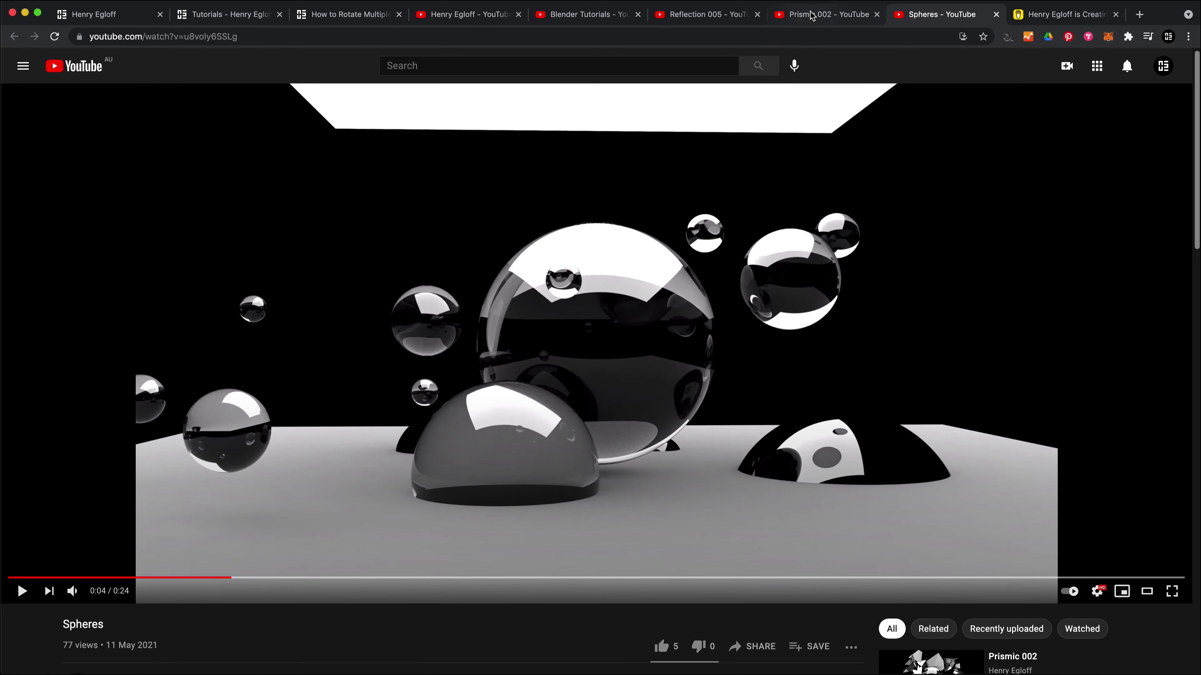
click(813, 14)
click(25, 592)
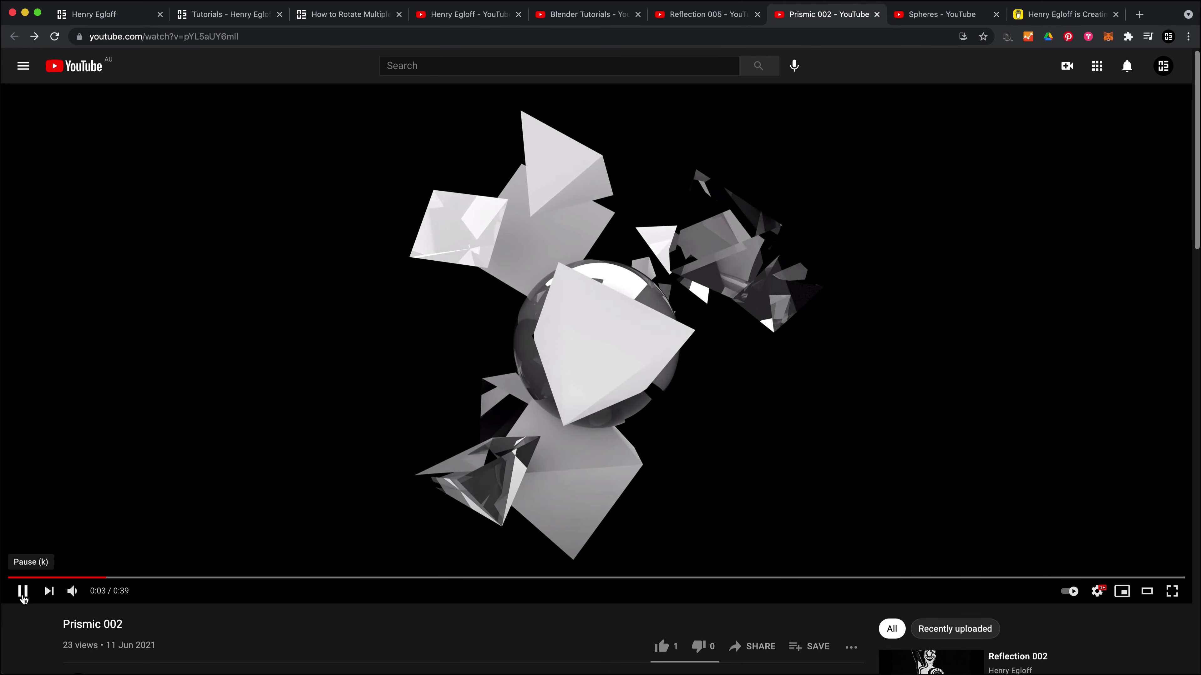
click(22, 591)
Skim the written tutorial on rotating multiple objects around a central point.
click(330, 14)
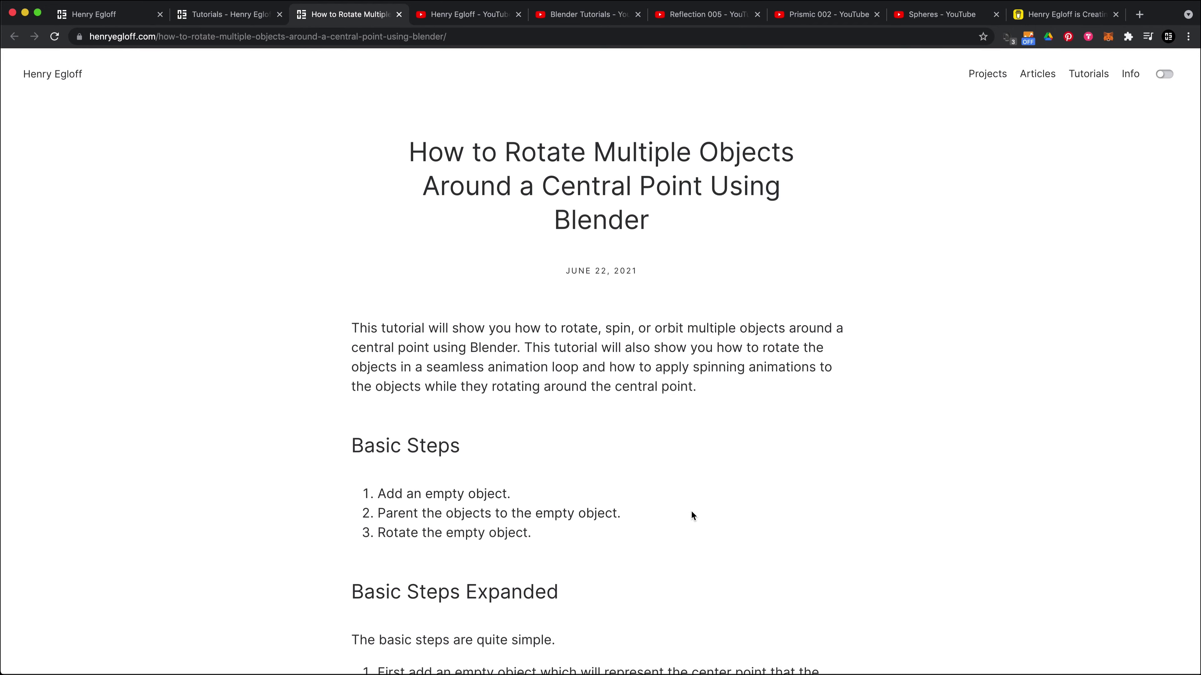
scroll(646, 459, down, 20)
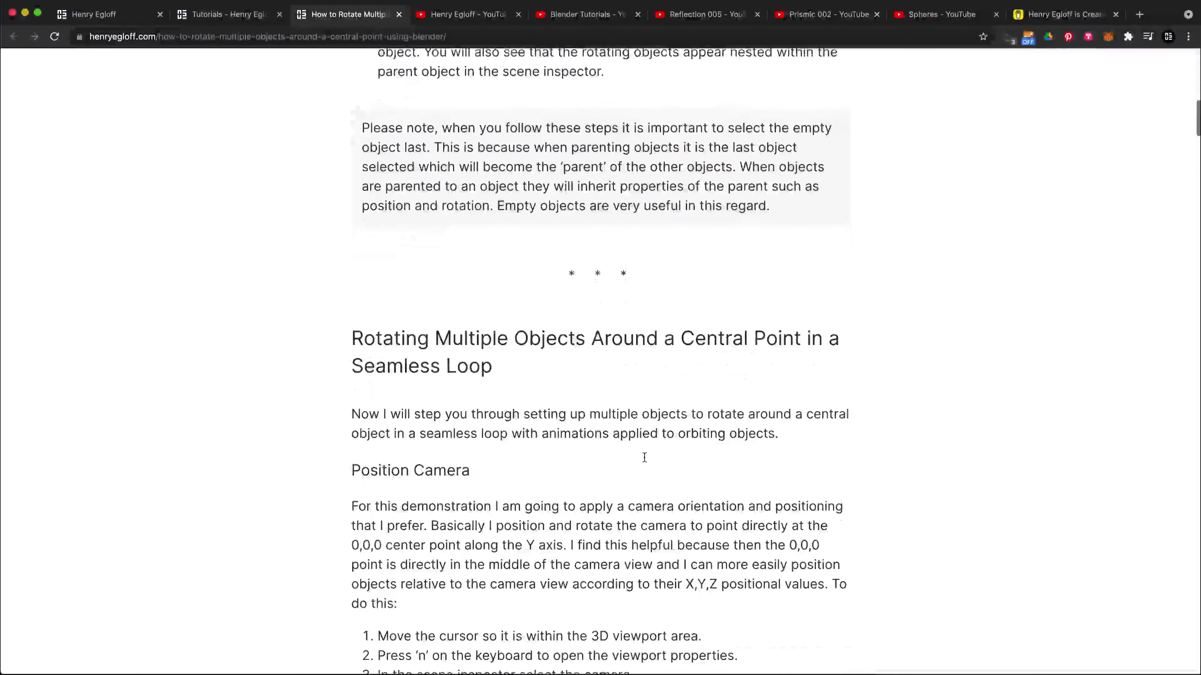
scroll(620, 285, up, 20)
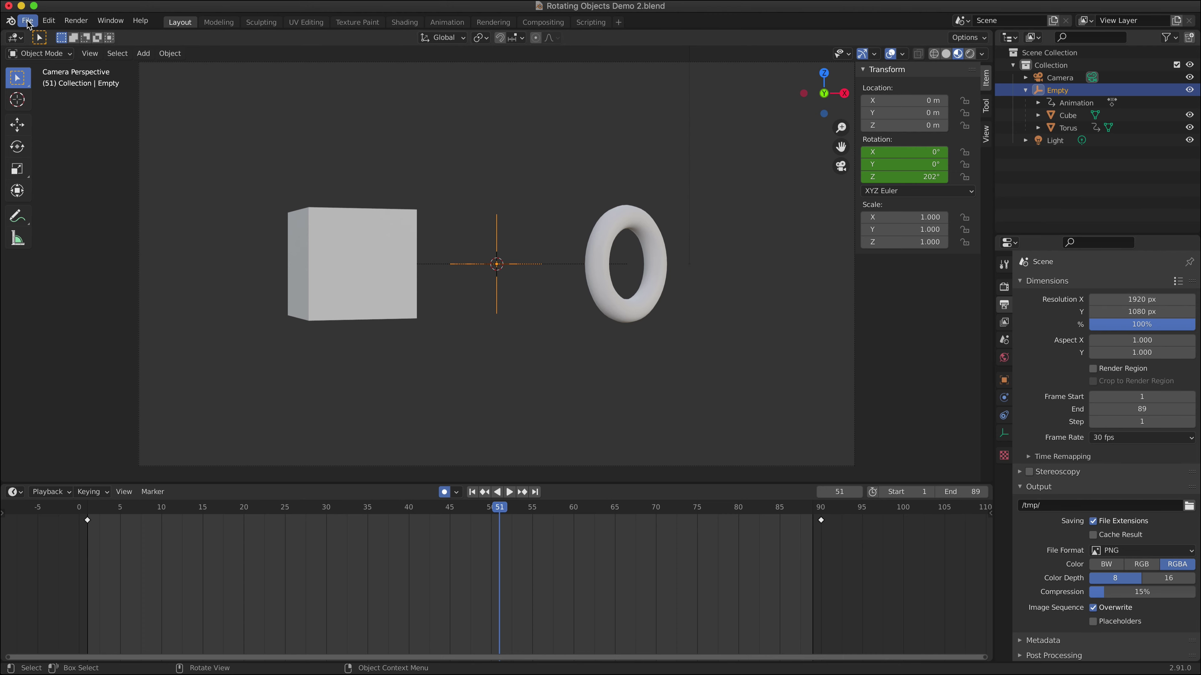
Switch back to Blender and start a new file from the General template.
click(27, 21)
mouse_move(47, 35)
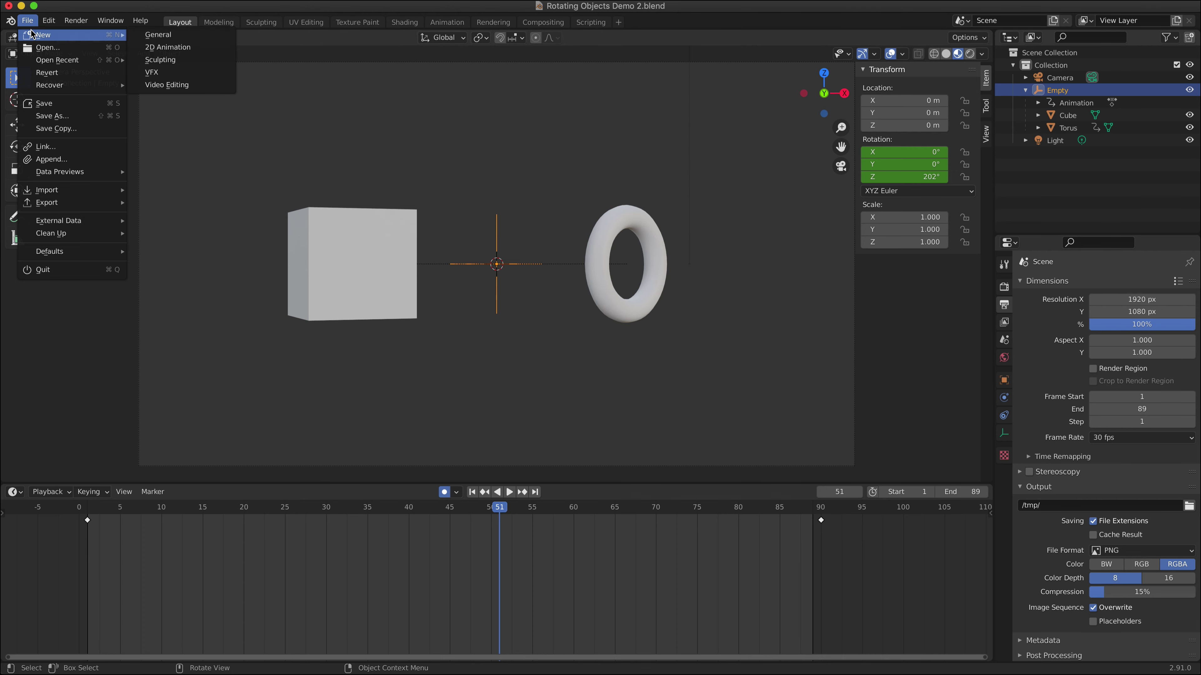
click(196, 35)
click(551, 368)
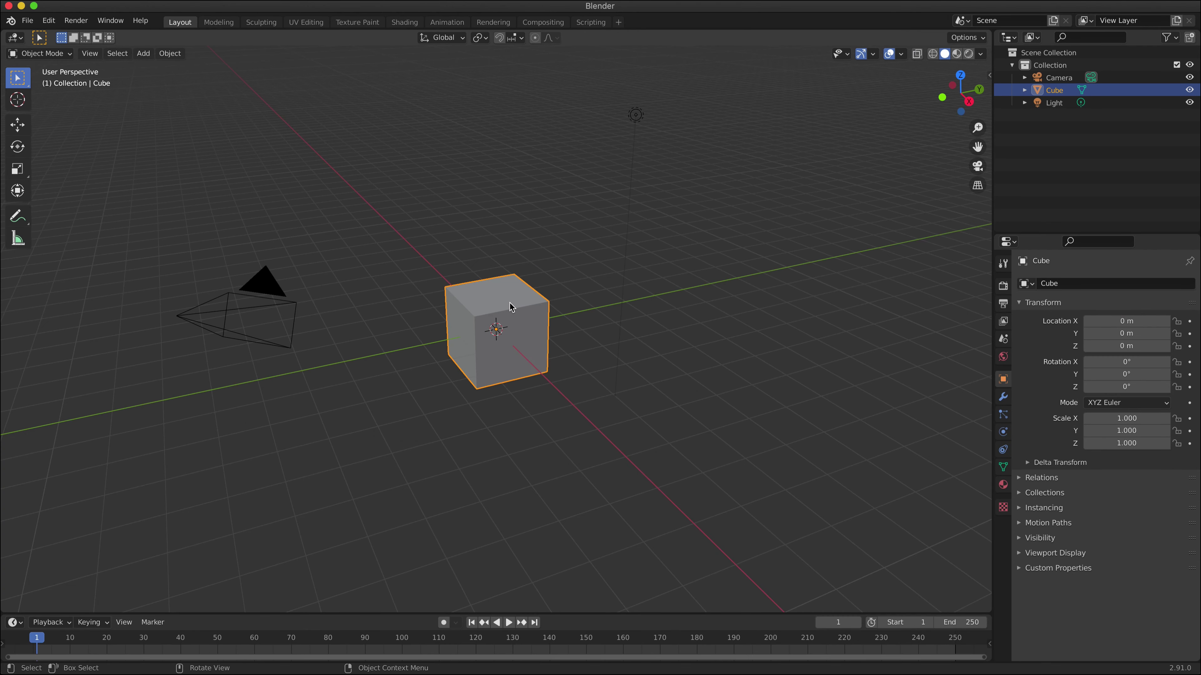
Move the default cube along Y to about 4 m and place a new UV sphere at about -3 m on Y.
click(17, 126)
drag(544, 325, 674, 297)
click(143, 52)
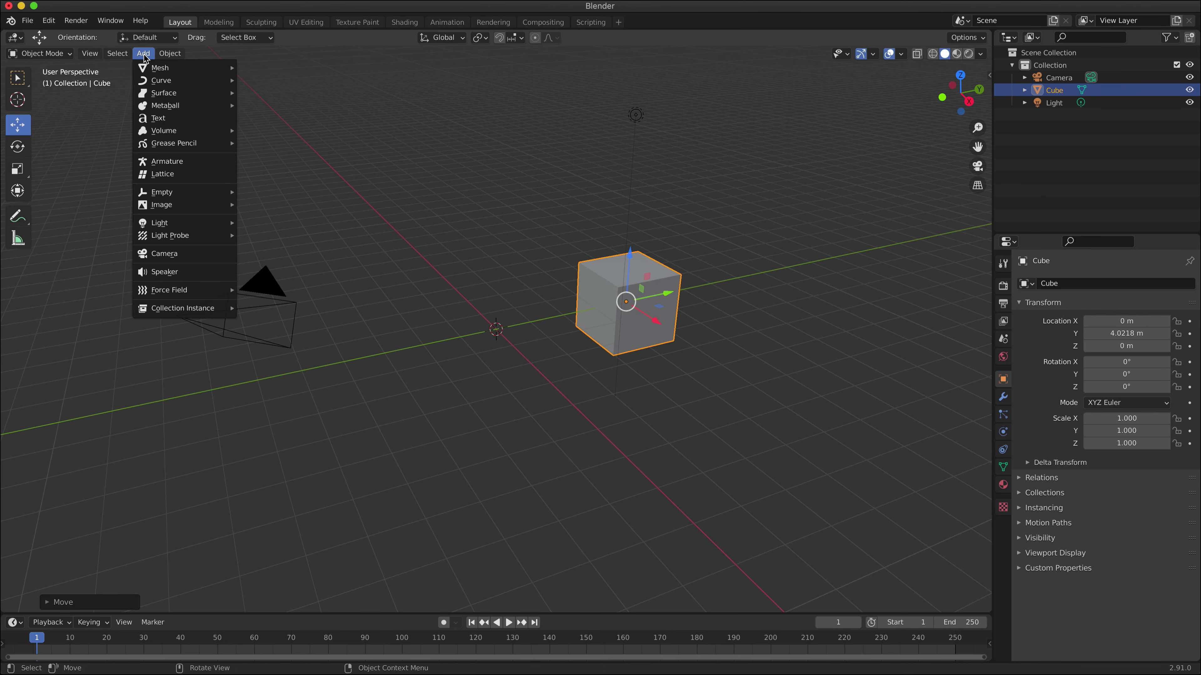
mouse_move(160, 67)
click(299, 105)
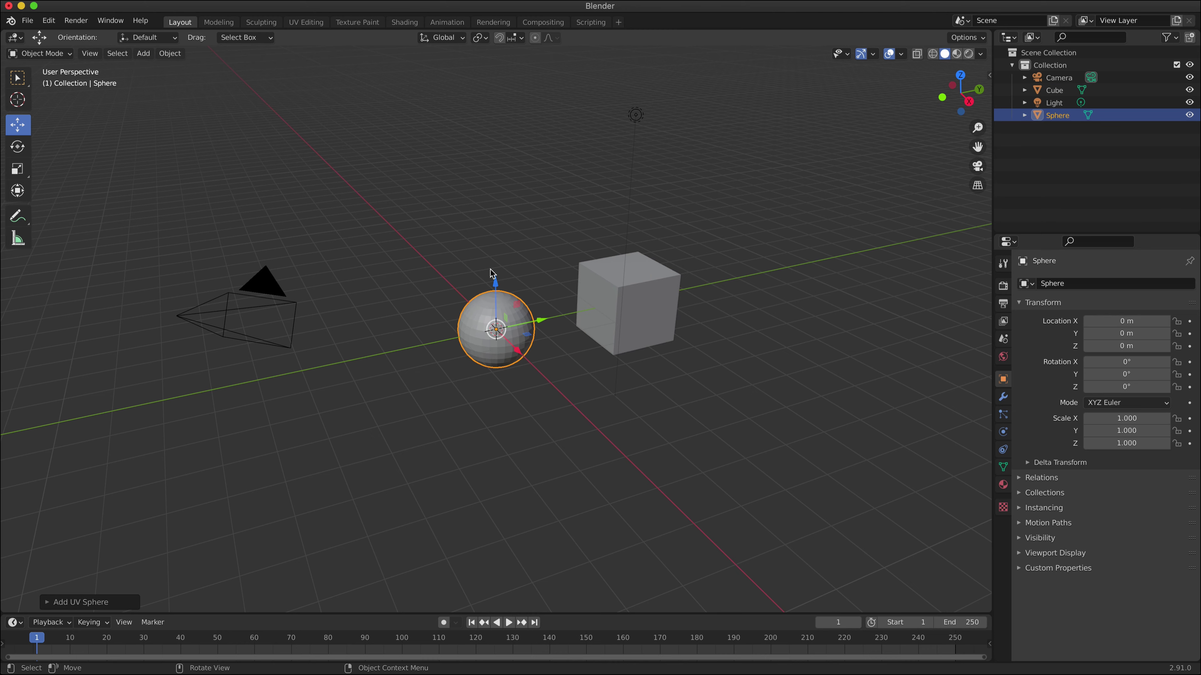
drag(547, 327, 429, 362)
Add a Plain Axes empty at the origin between the sphere and the cube.
click(143, 57)
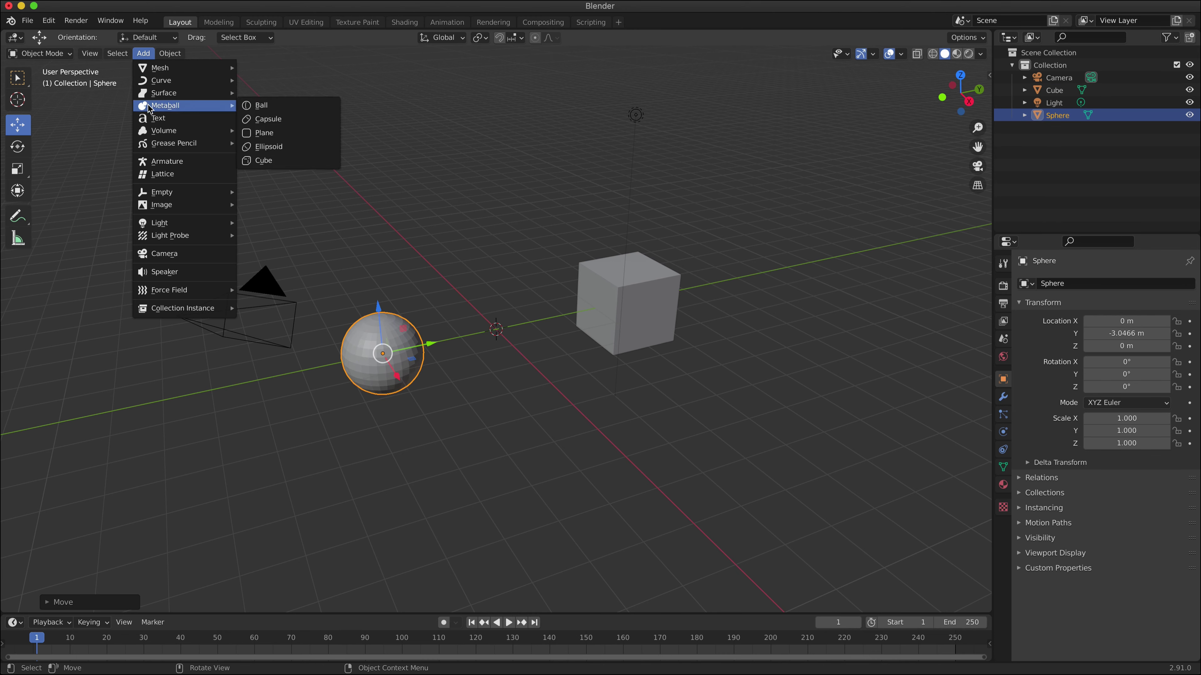
mouse_move(164, 197)
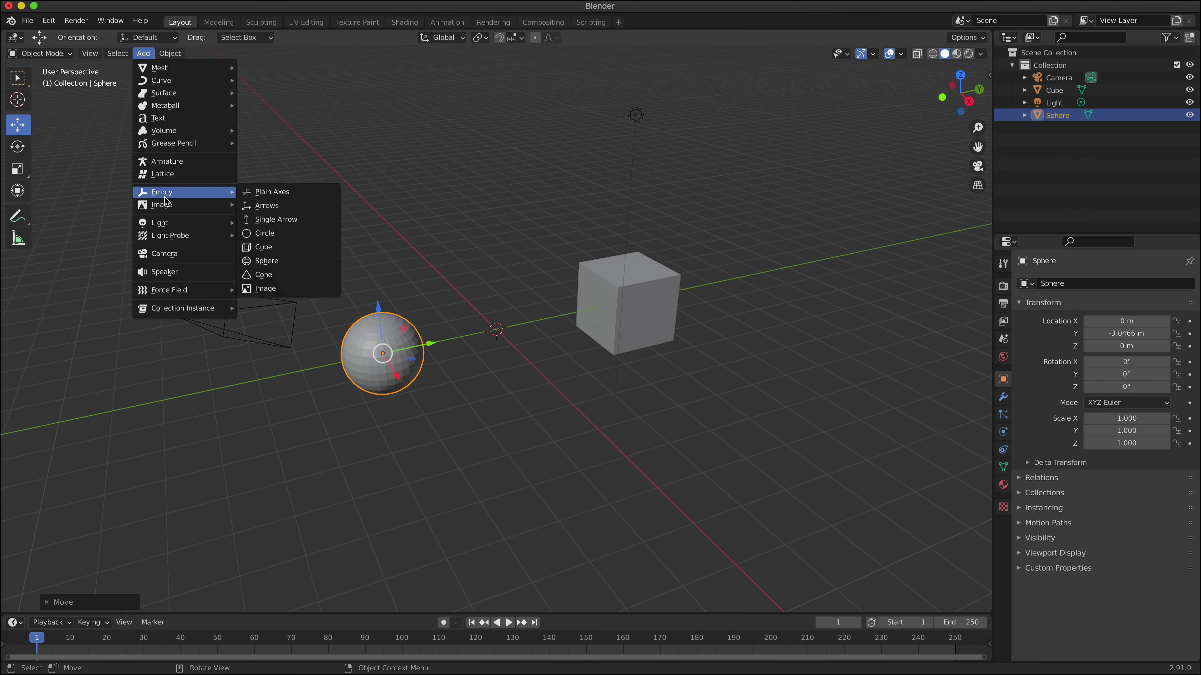
click(272, 194)
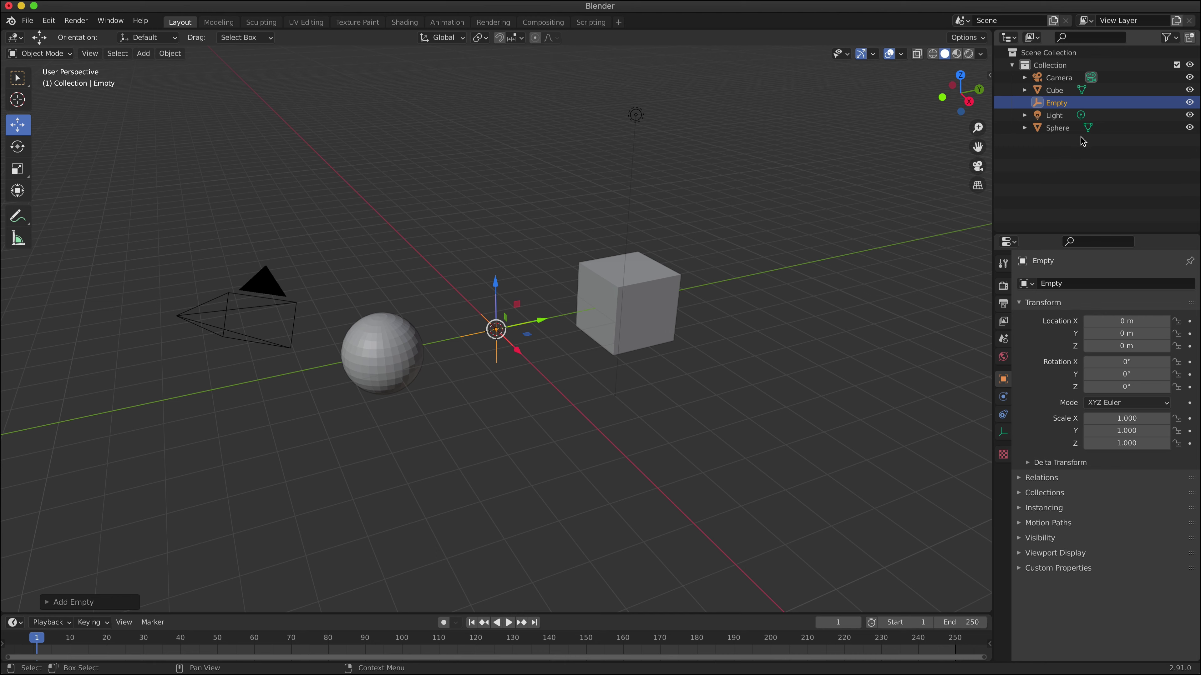
Parent the cube and sphere to the empty with the Object option, making the empty the active object.
ctrl+click(1055, 91)
ctrl+click(1055, 127)
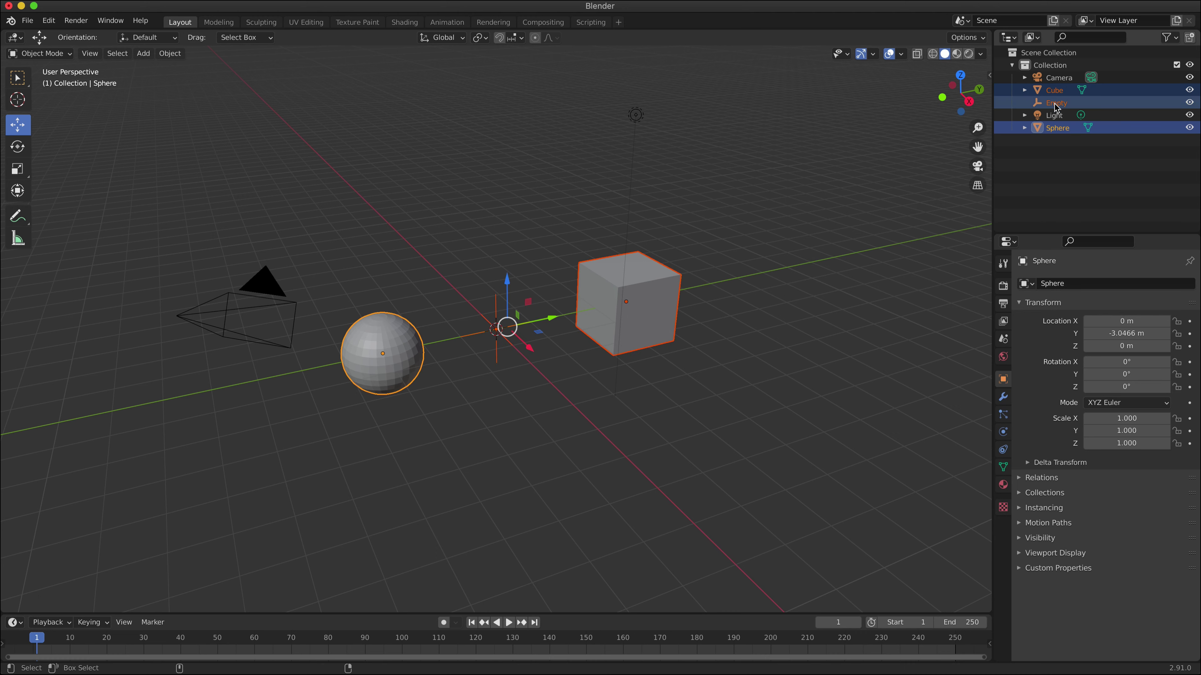
ctrl+click(1055, 104)
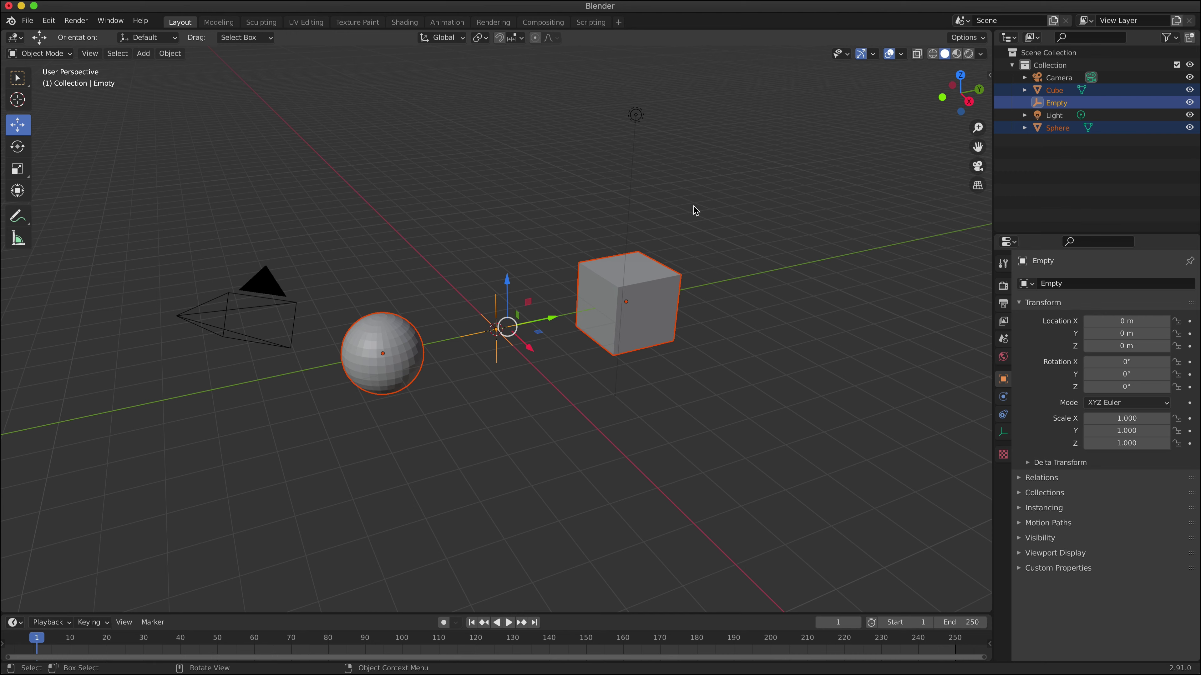
key(ctrl)
key(ctrl+p)
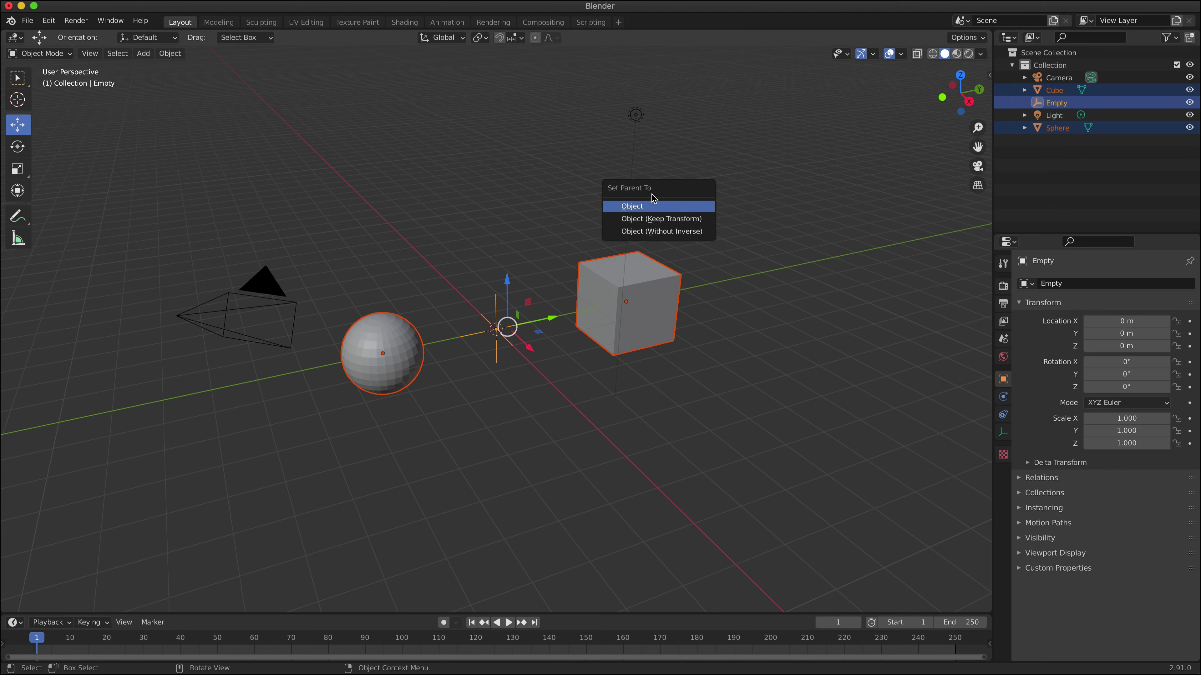
click(632, 207)
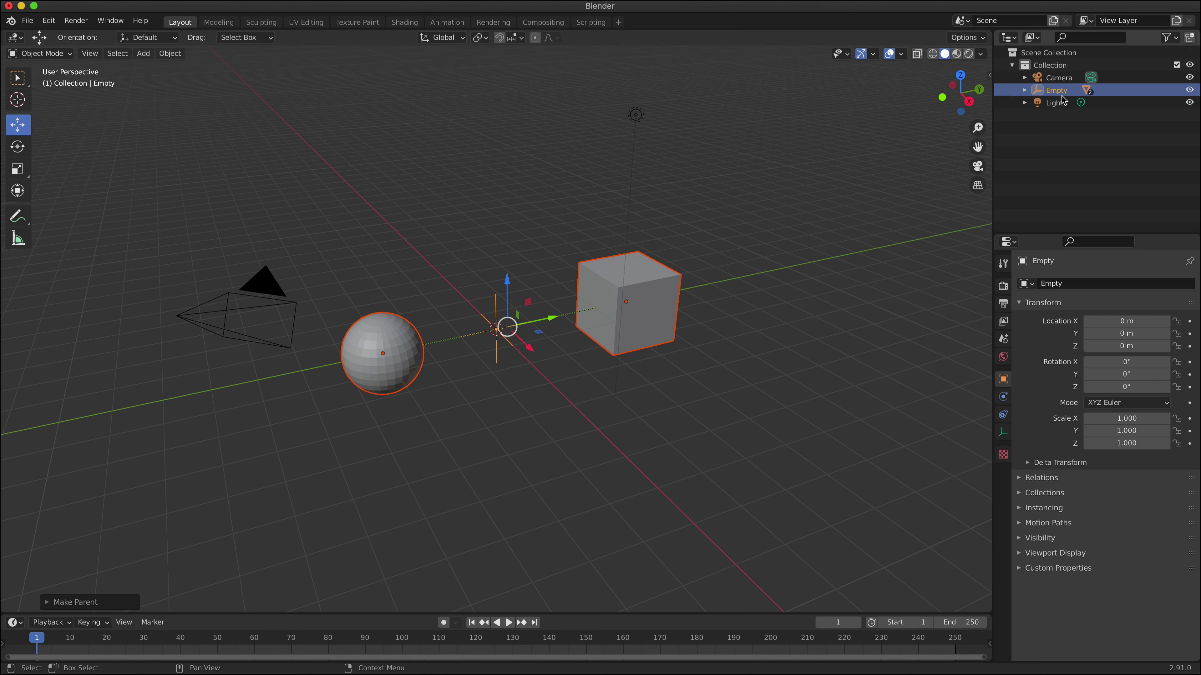
Reveal the objects nested under the empty and rotate the empty about Z to about -15.4°.
click(1025, 91)
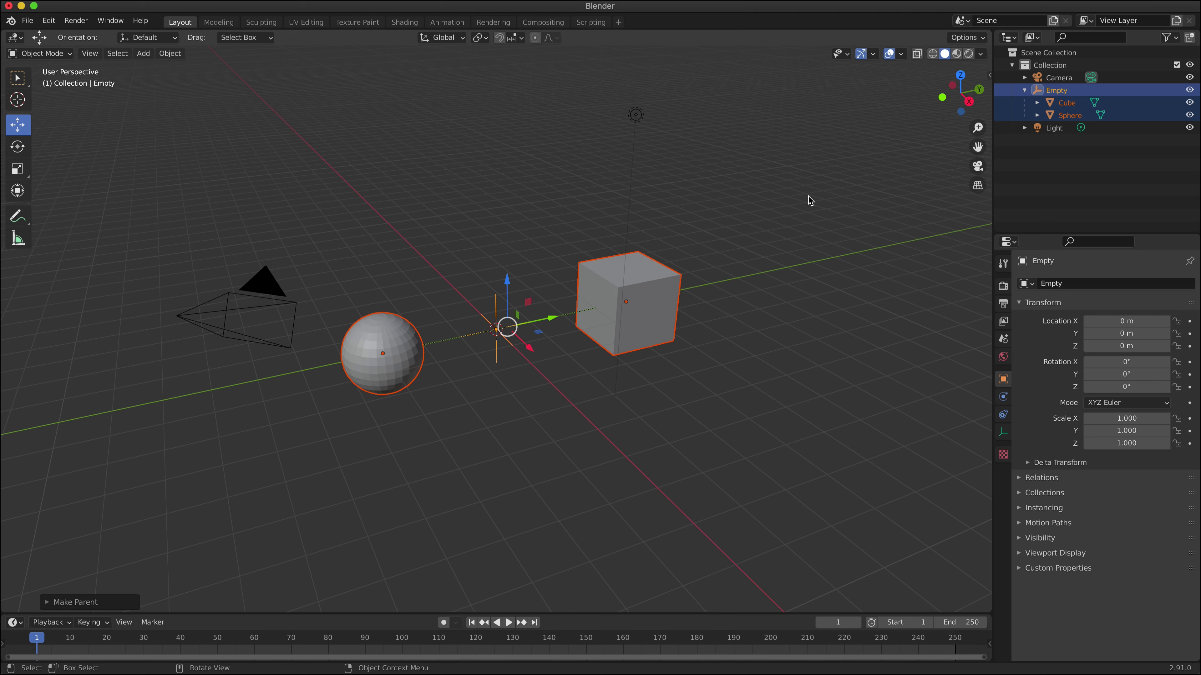
key(n)
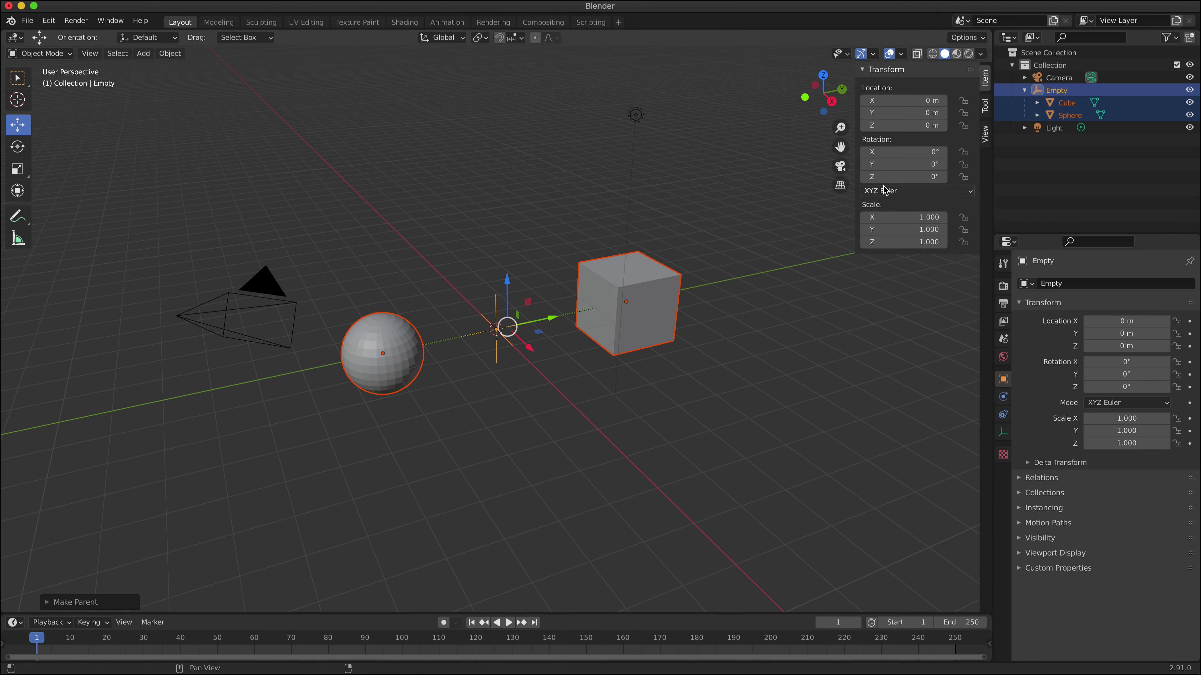
drag(901, 176, 871, 177)
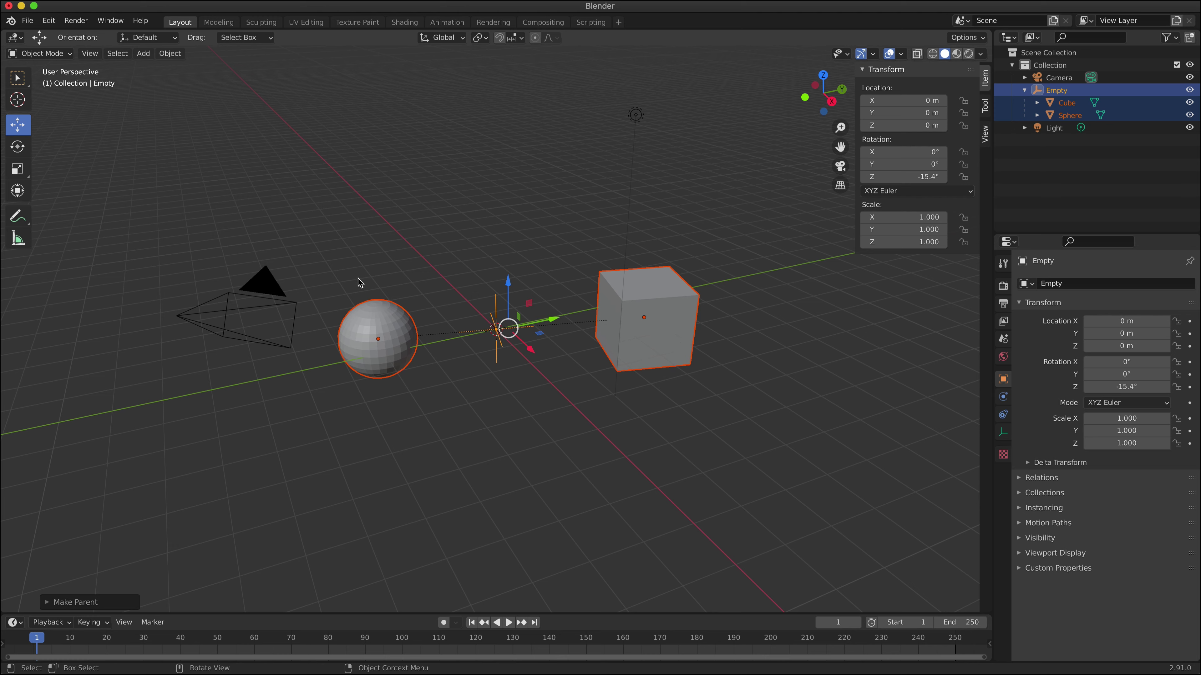
Replace the parenting test scene with a fresh General file.
click(28, 21)
mouse_move(36, 34)
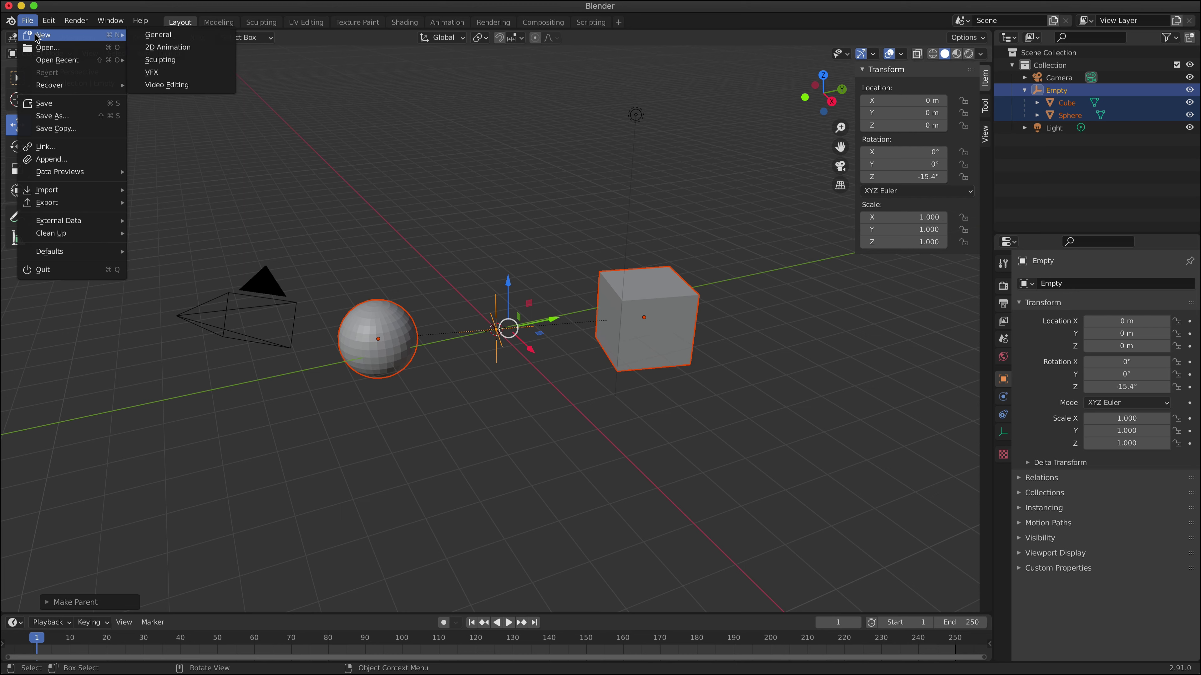
click(204, 36)
click(541, 367)
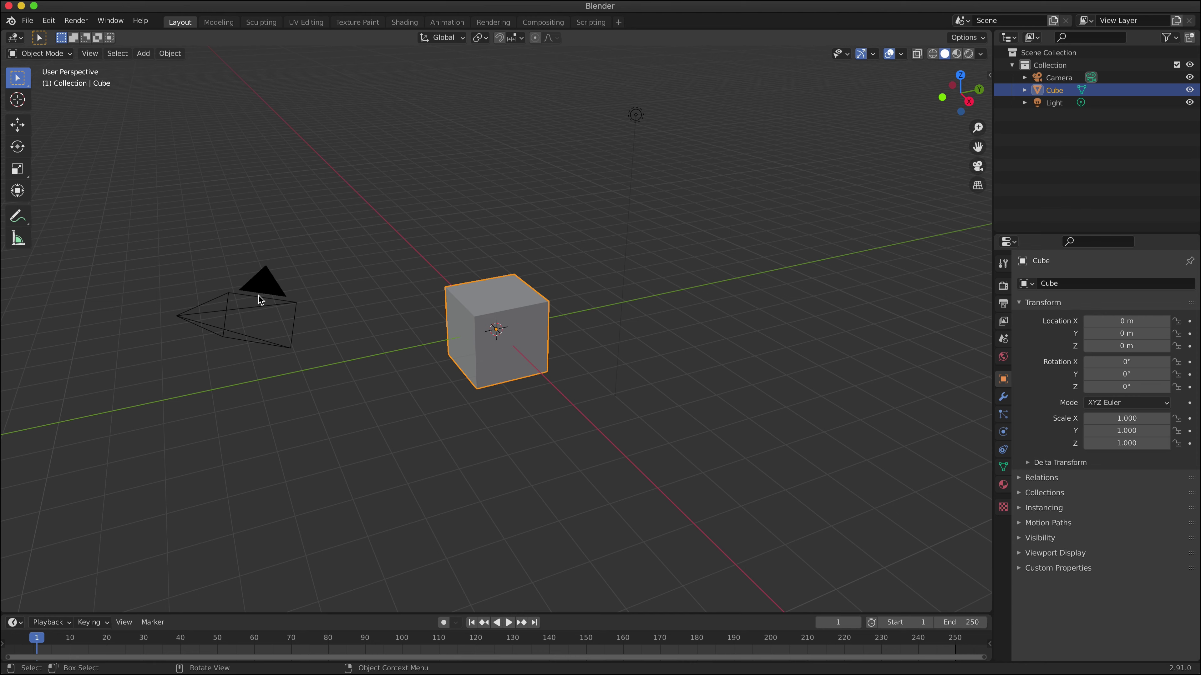
Set the camera's X and Z location to 0 m.
click(1063, 79)
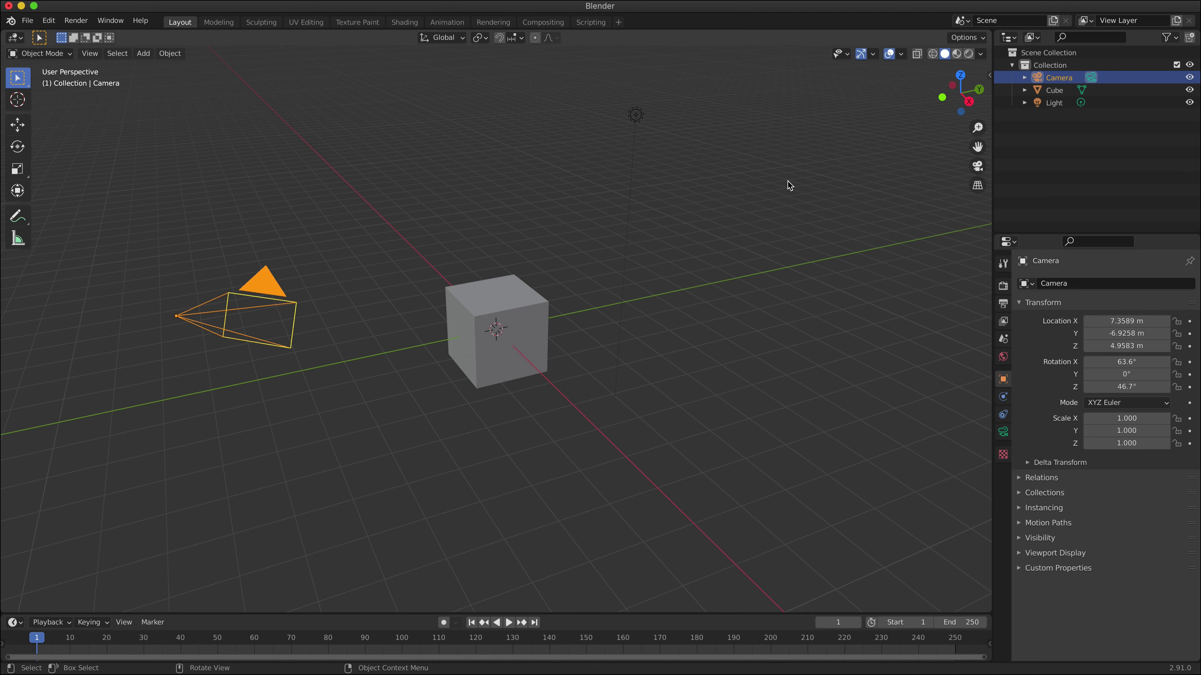
key(n)
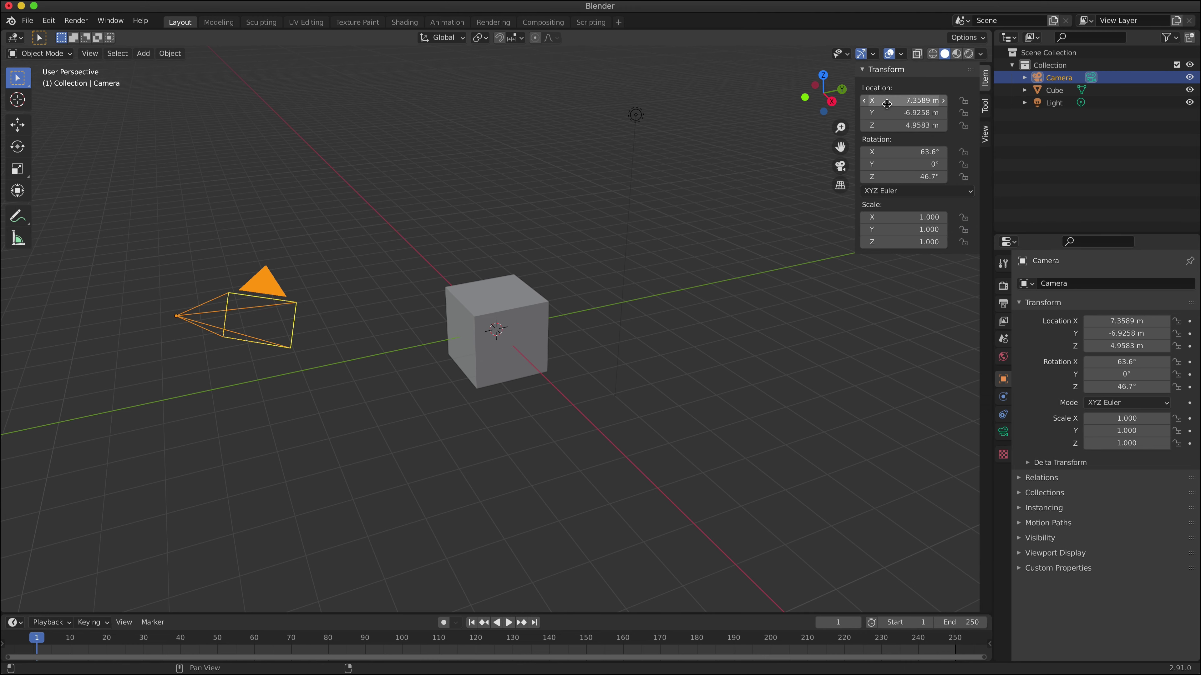
click(911, 100)
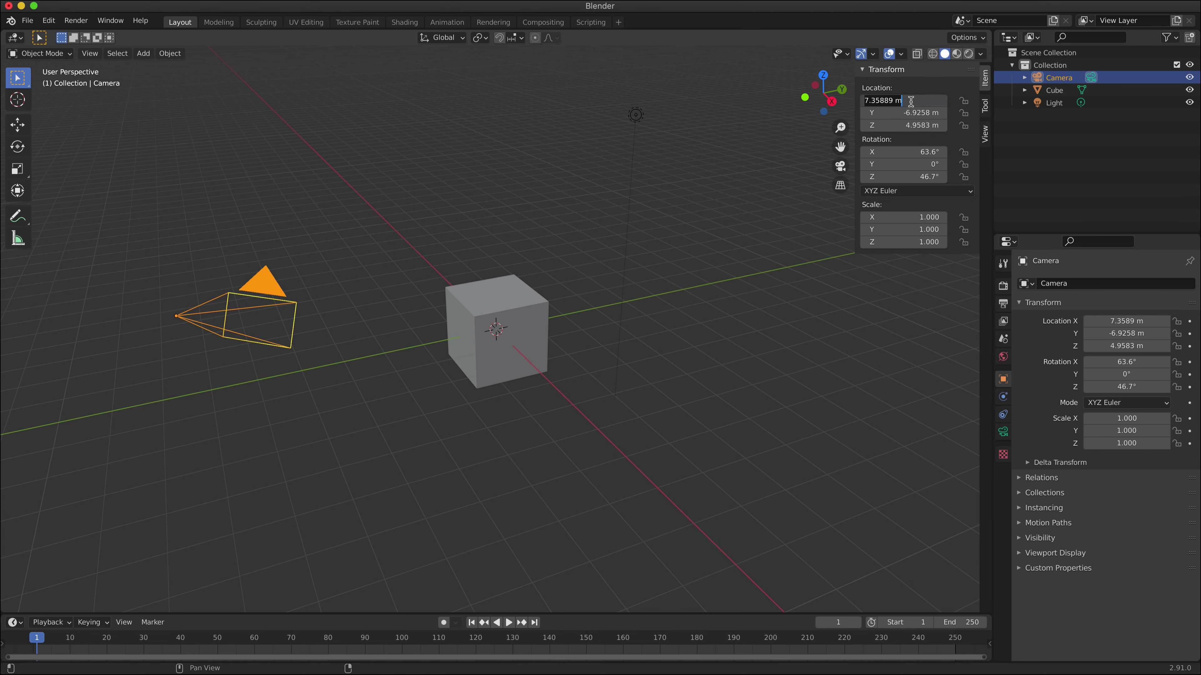
text(0)
key(Return)
click(912, 125)
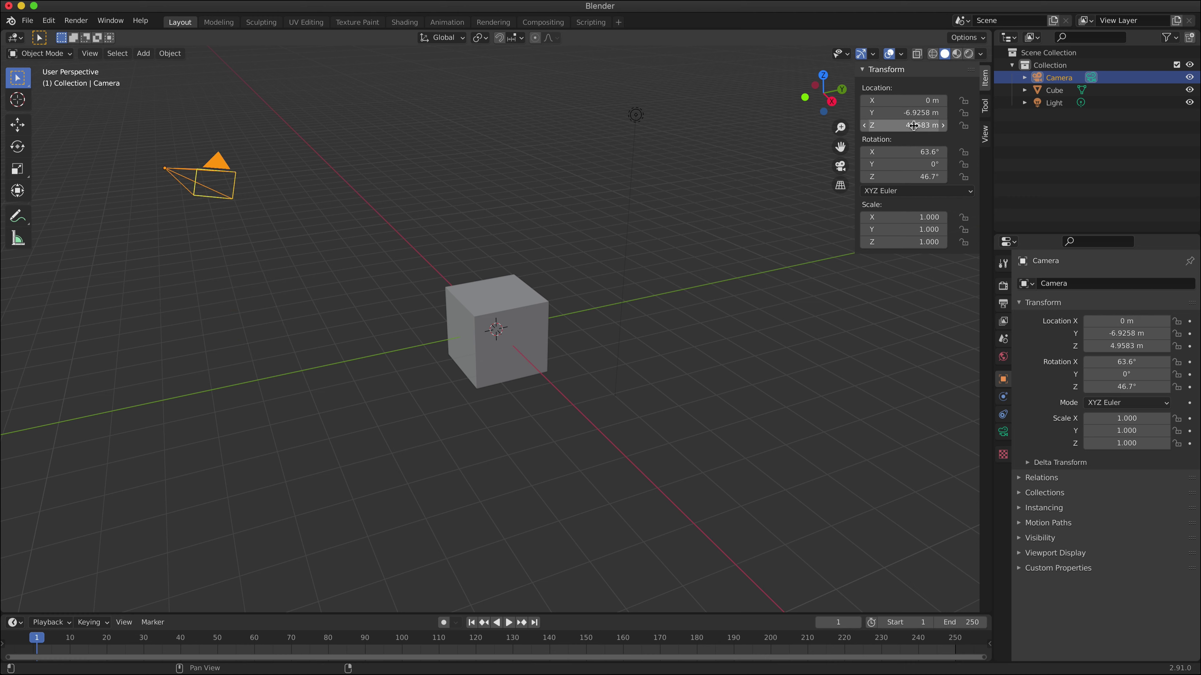
text(0)
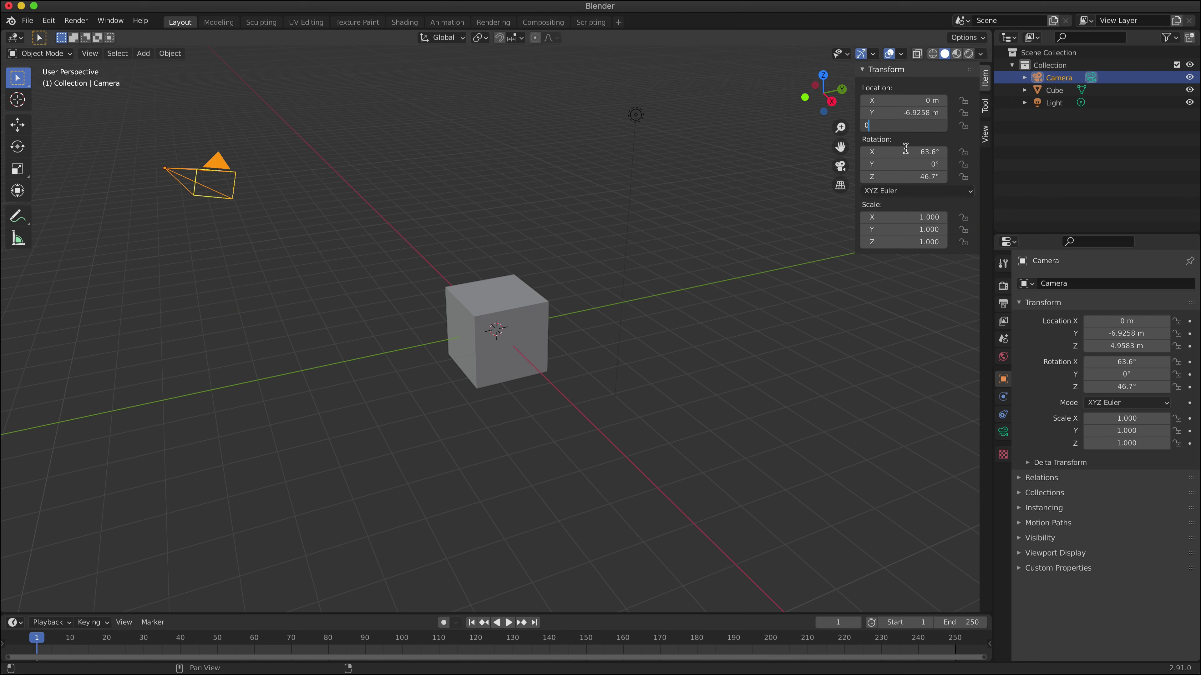
key(Return)
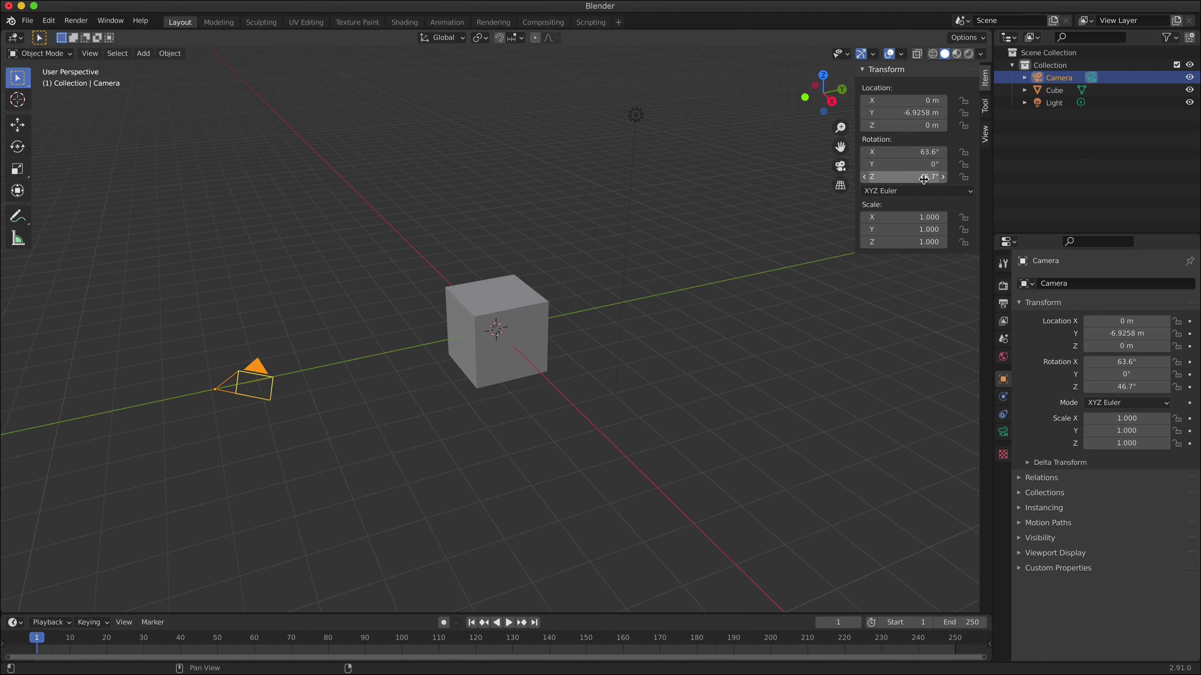
Set the camera's rotation to 0° on Z and 90° on X, and look through the camera.
click(925, 177)
text(0)
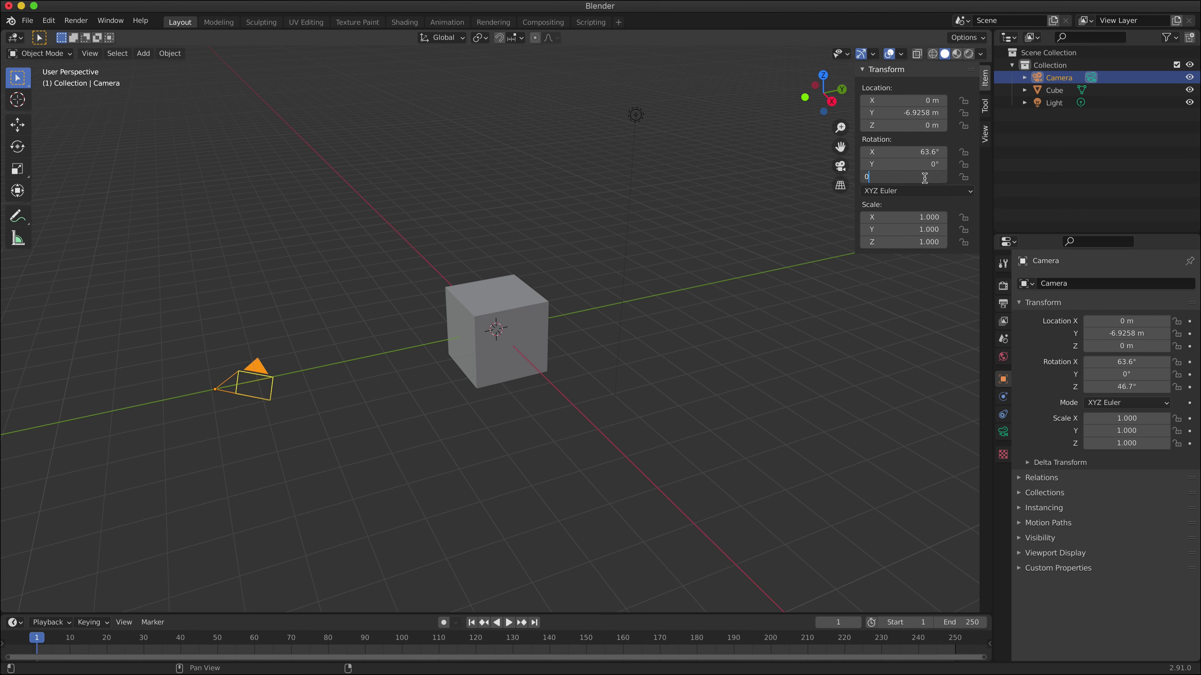
key(Return)
click(912, 151)
text(90)
key(Return)
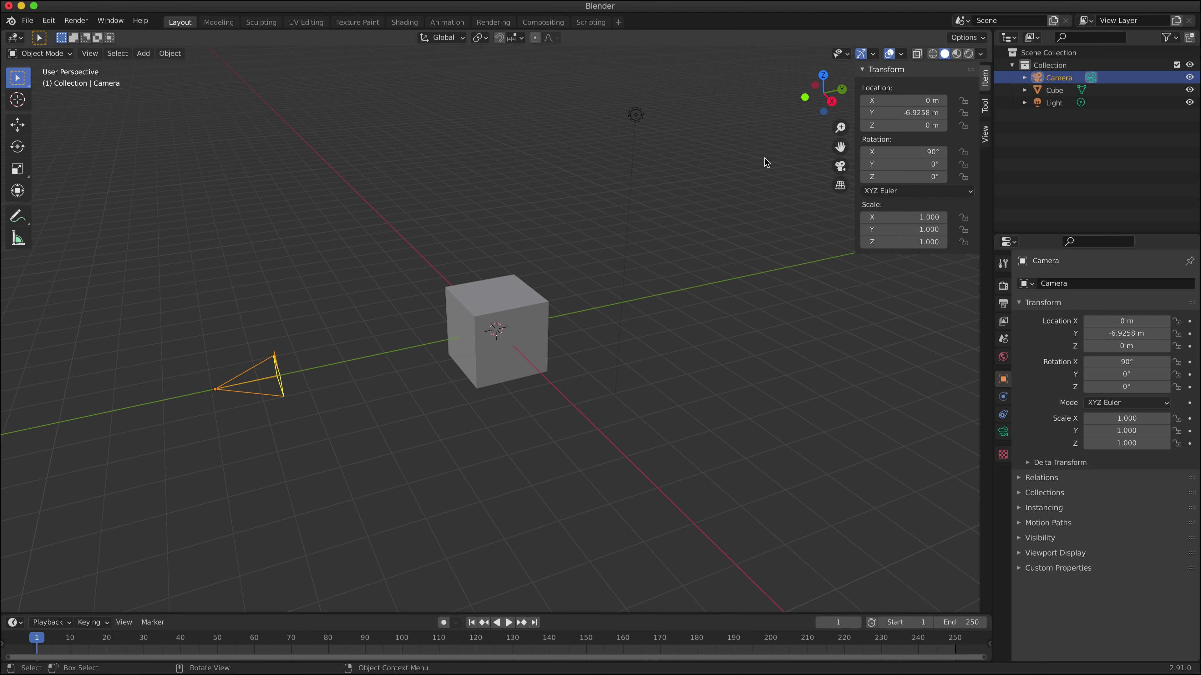
click(840, 166)
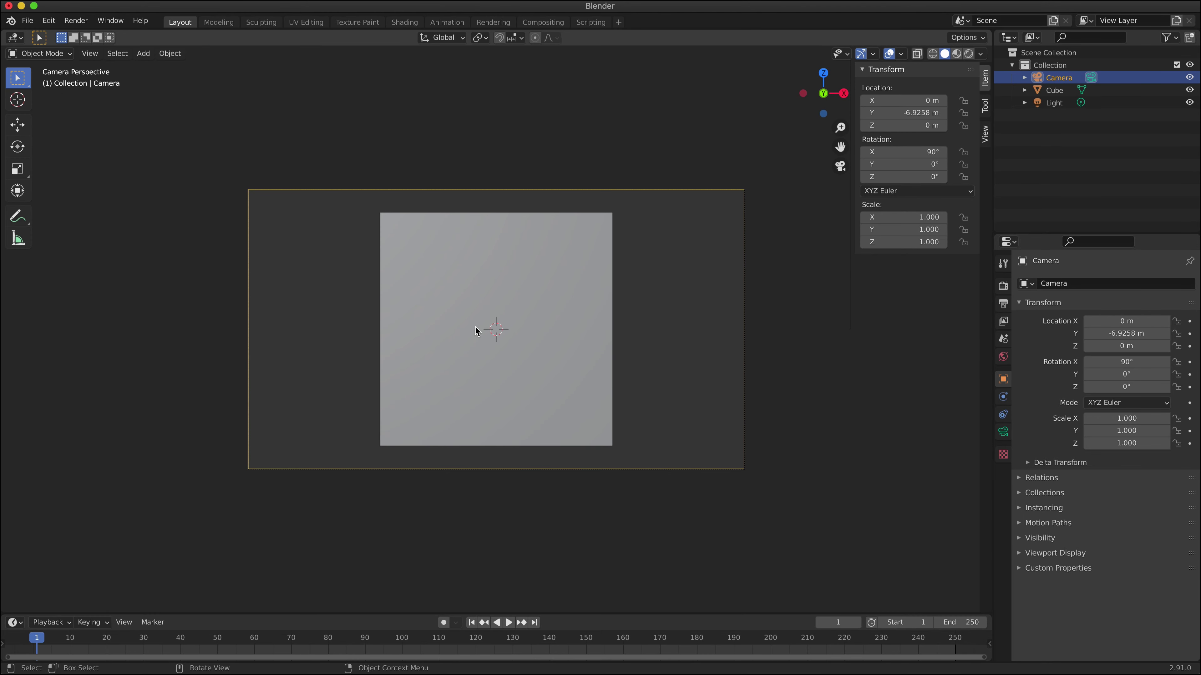
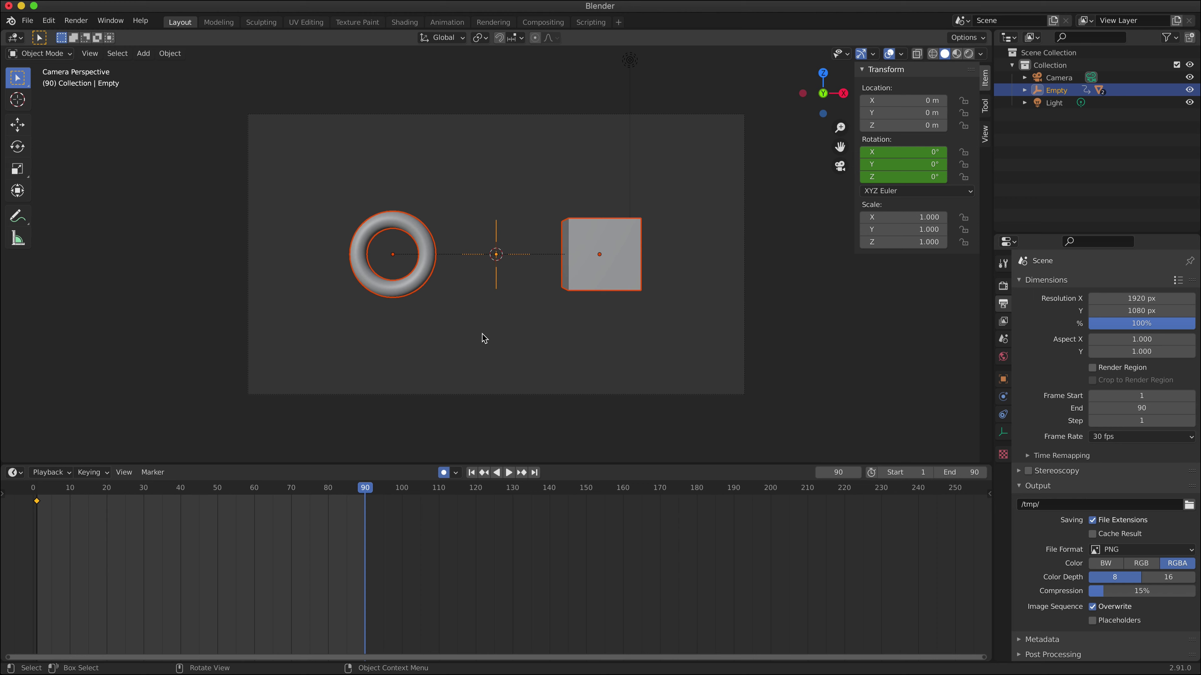
Insert a Rotation keyframe for the empty at frame 90.
key(i)
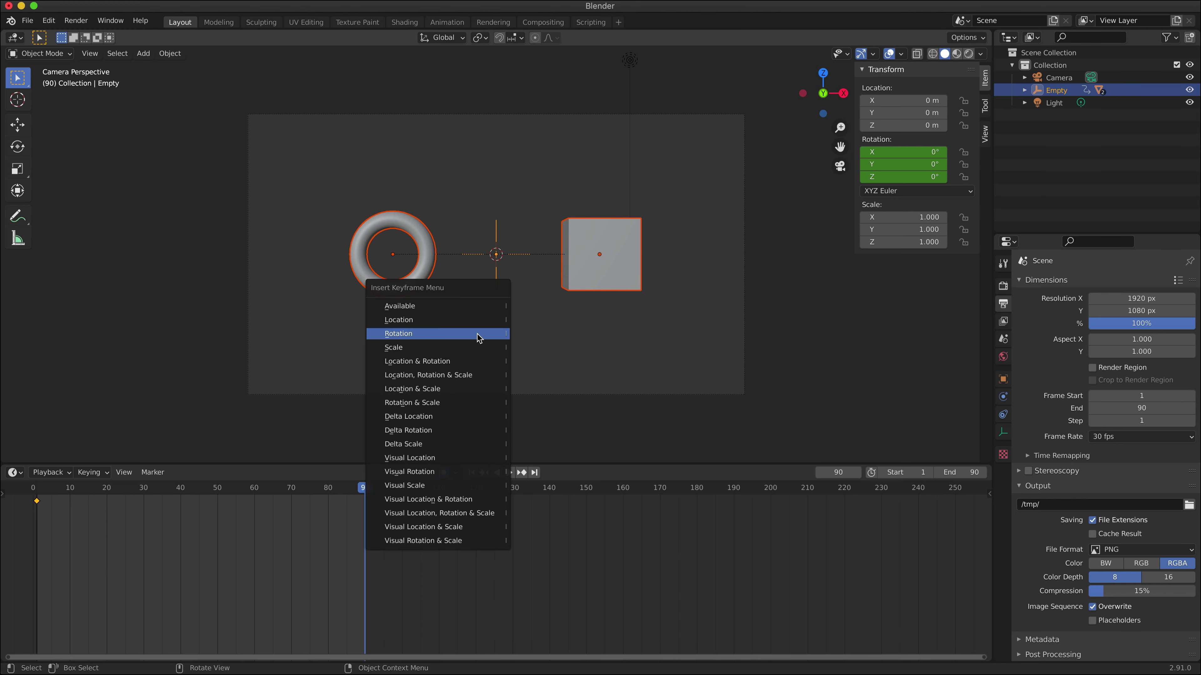
click(431, 333)
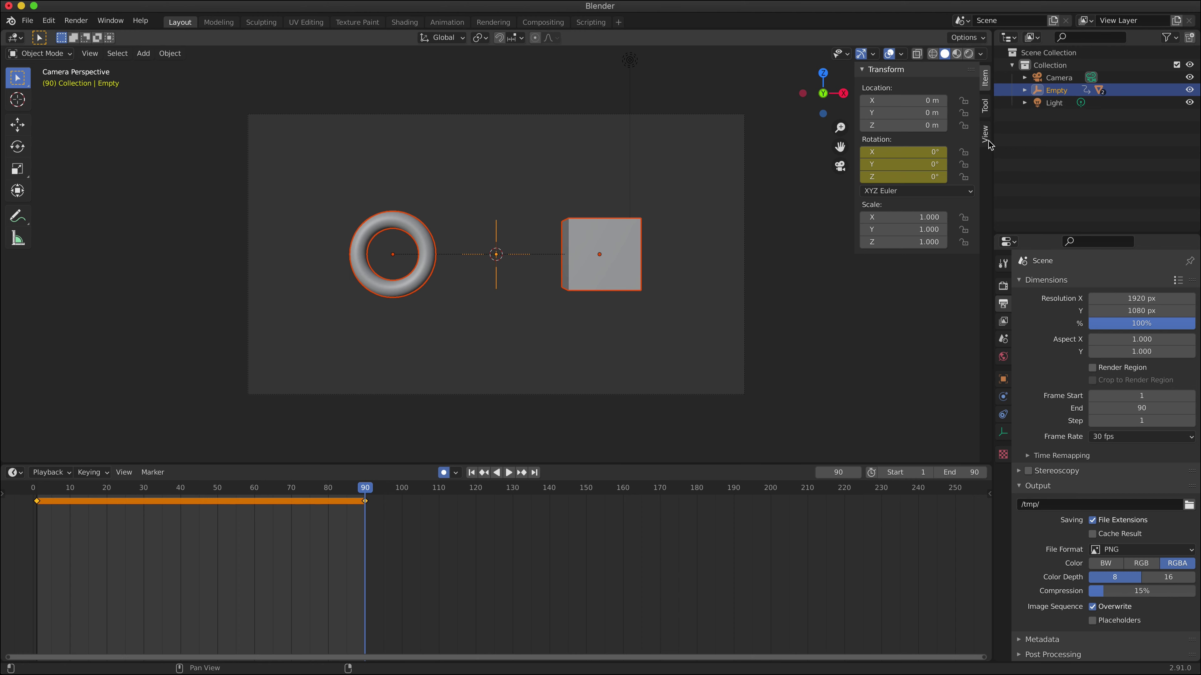
Set the empty's Z rotation at frame 90 to one full turn and scrub back through the animation.
click(911, 177)
key(Return)
drag(357, 490, 64, 512)
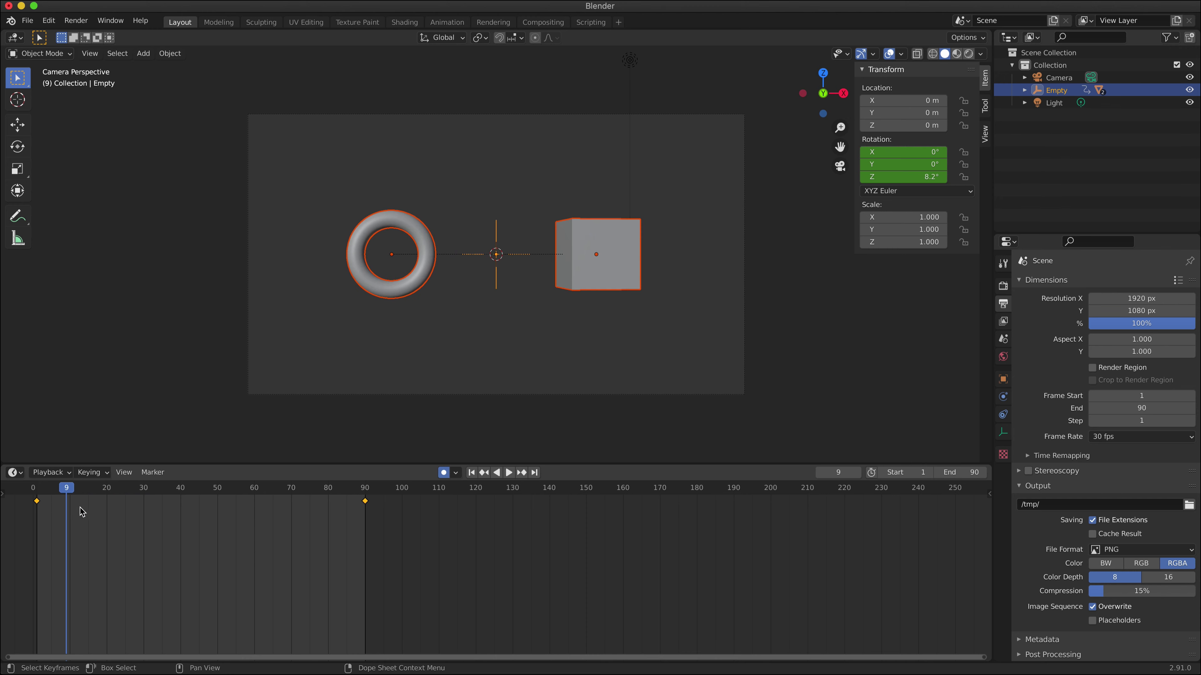
Play the empty's orbit animation, restore the camera view during playback, and stop it.
key(space)
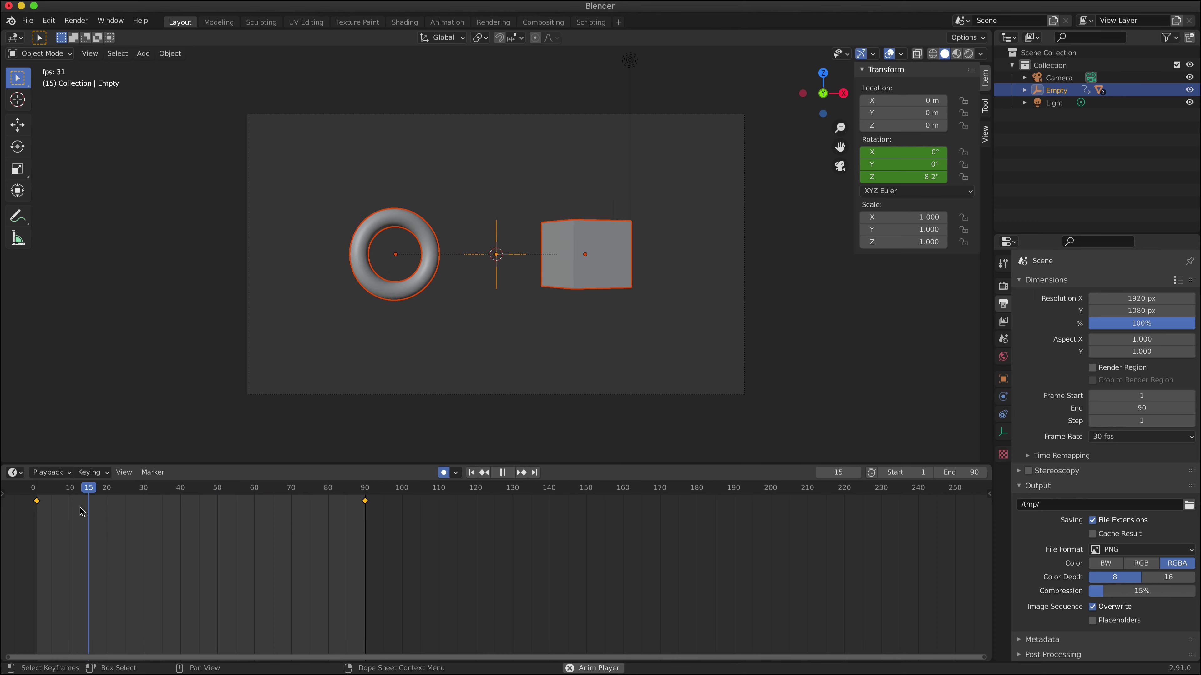
ctrl+scroll(167, 512, left, 1)
key(KP_0)
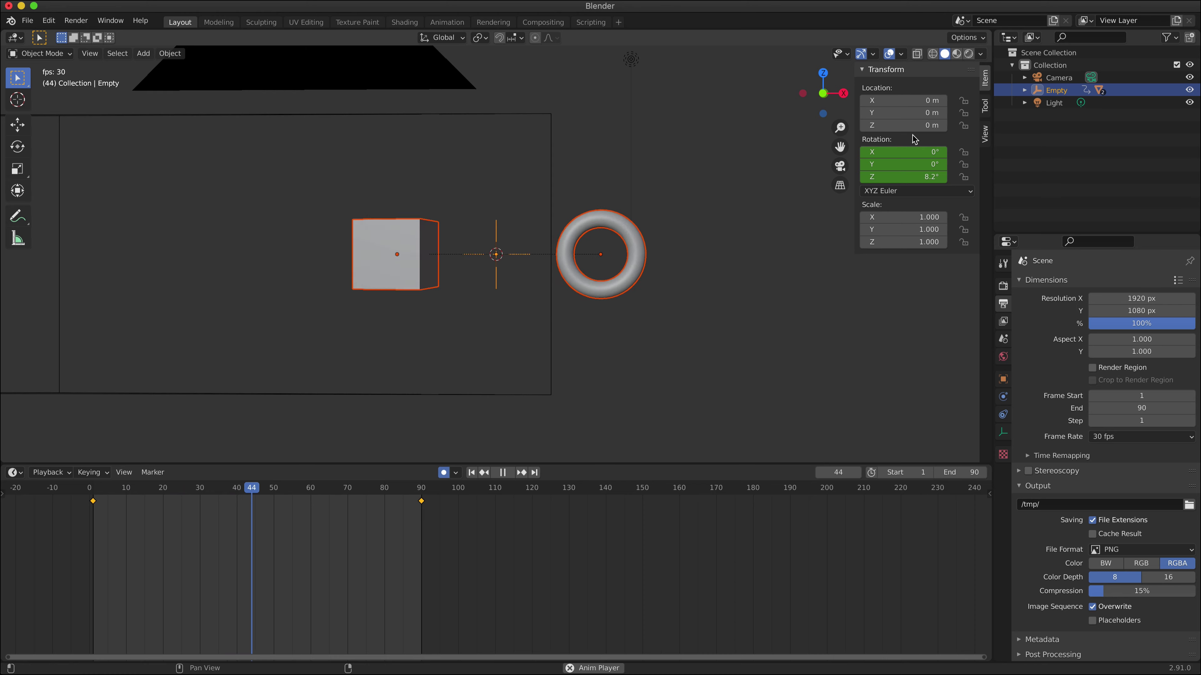
click(843, 166)
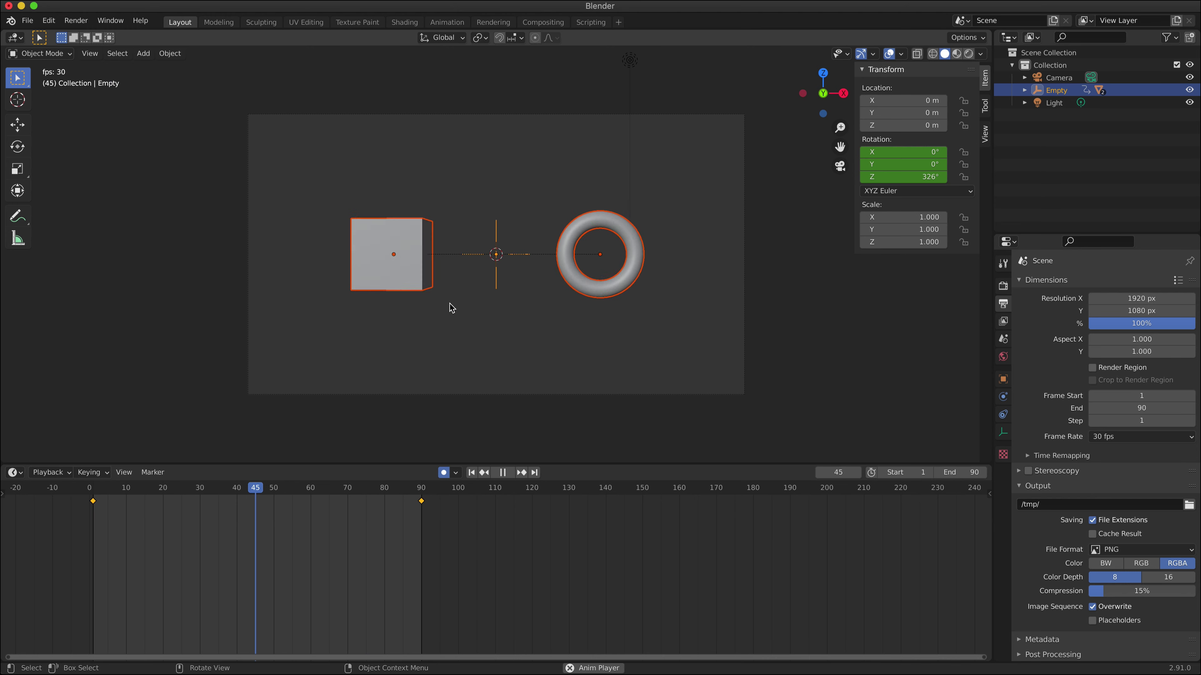
key(space)
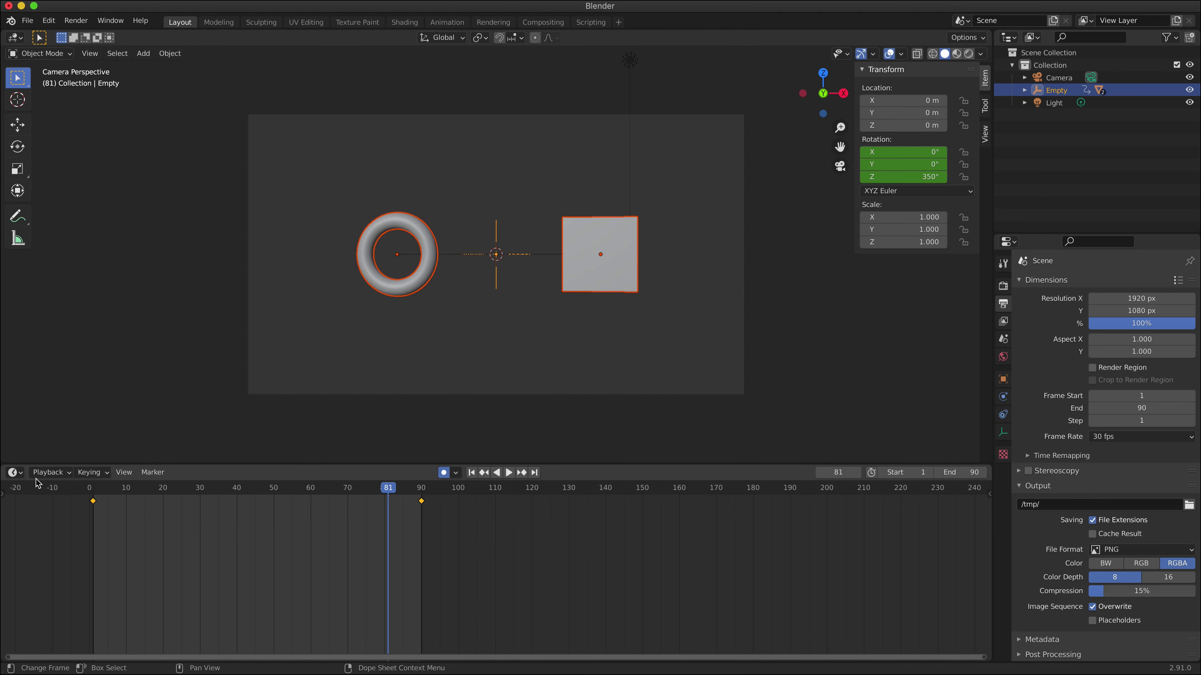
Apply Linear Extrapolation to the empty's animation channels in the Dope Sheet and play back the result.
click(15, 472)
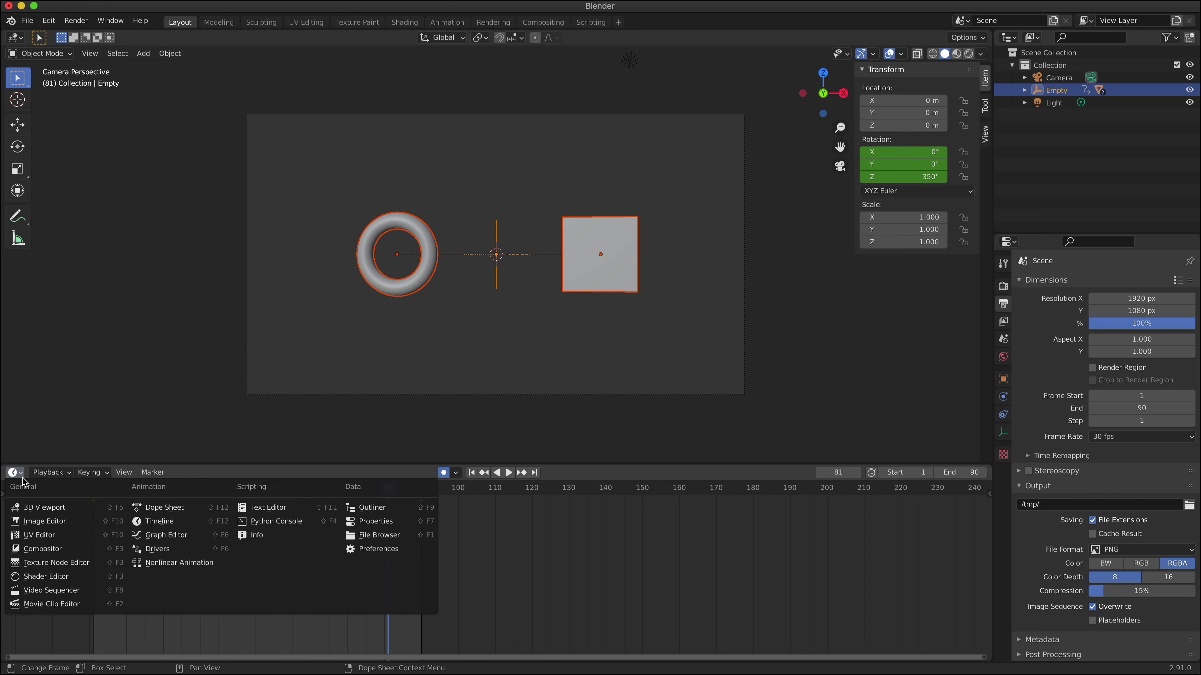
click(169, 510)
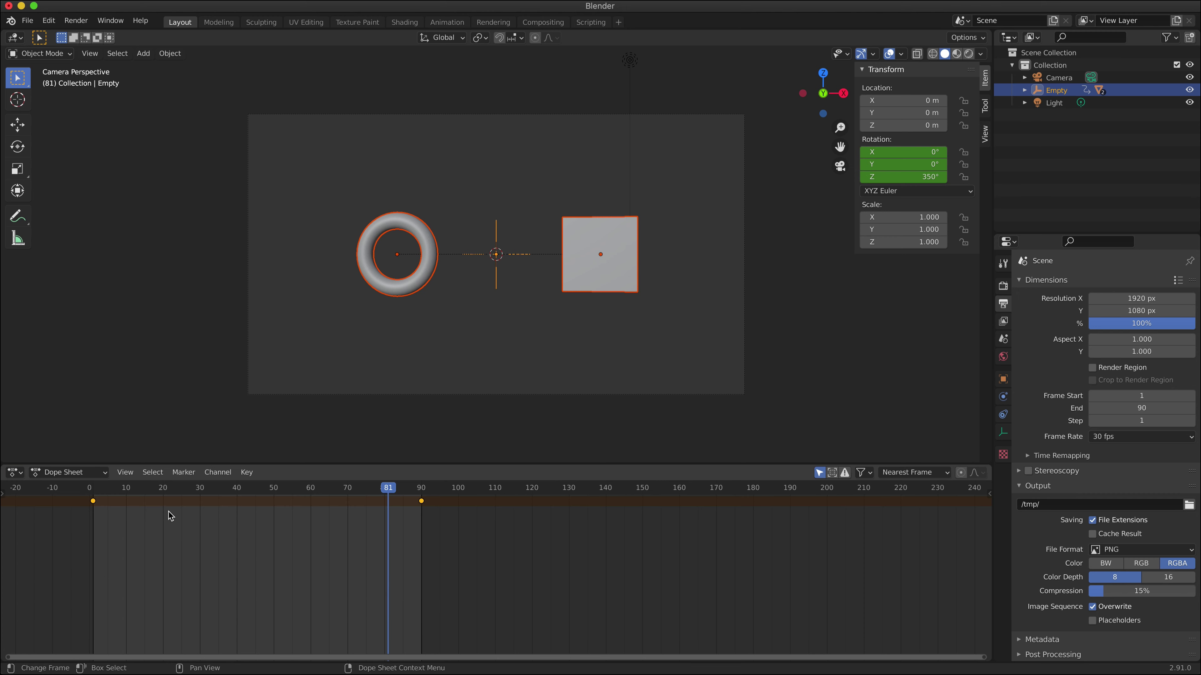
click(211, 477)
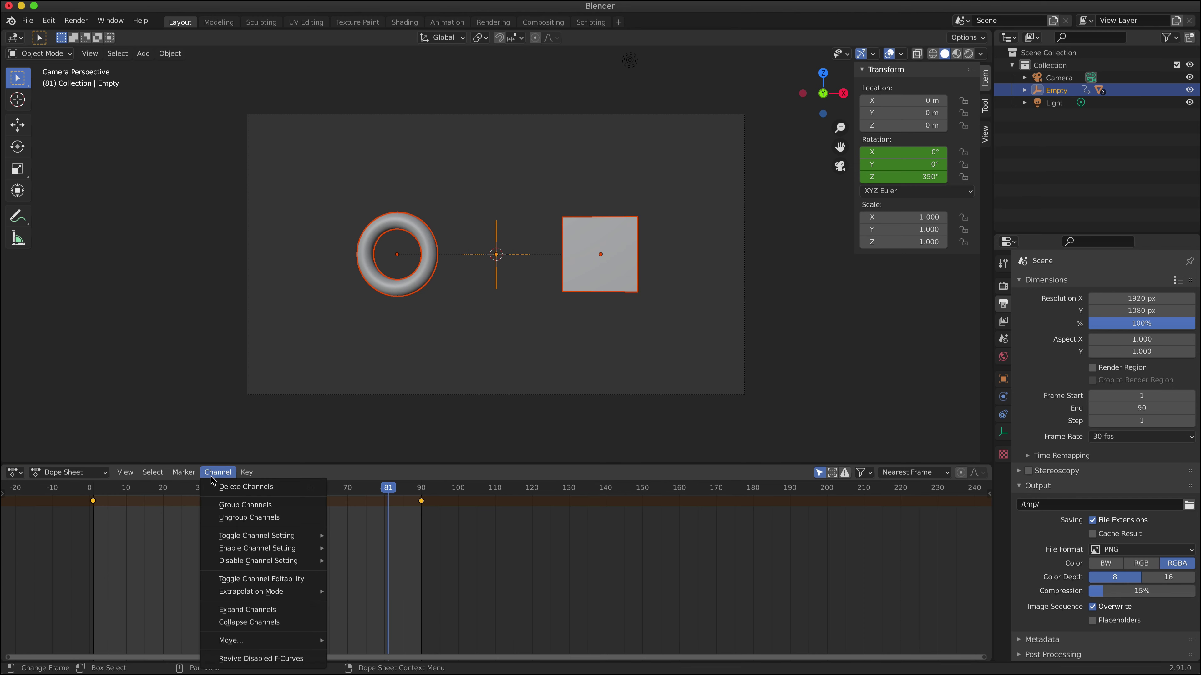
mouse_move(268, 593)
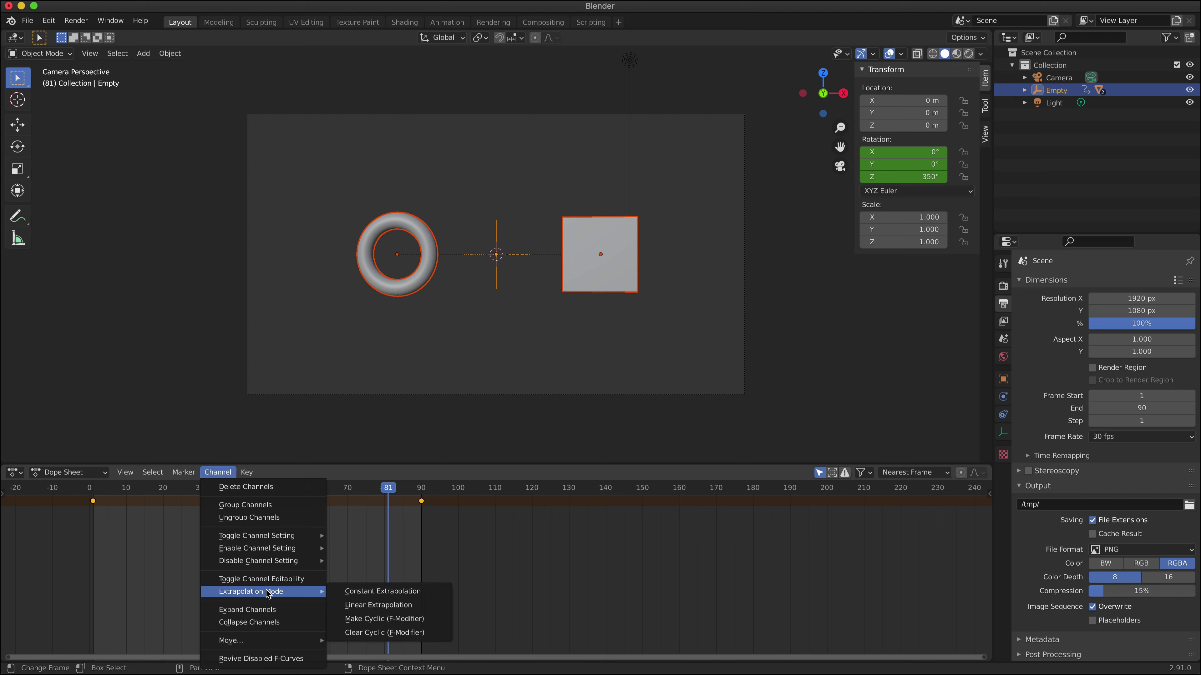
click(395, 606)
drag(392, 521, 165, 522)
key(space)
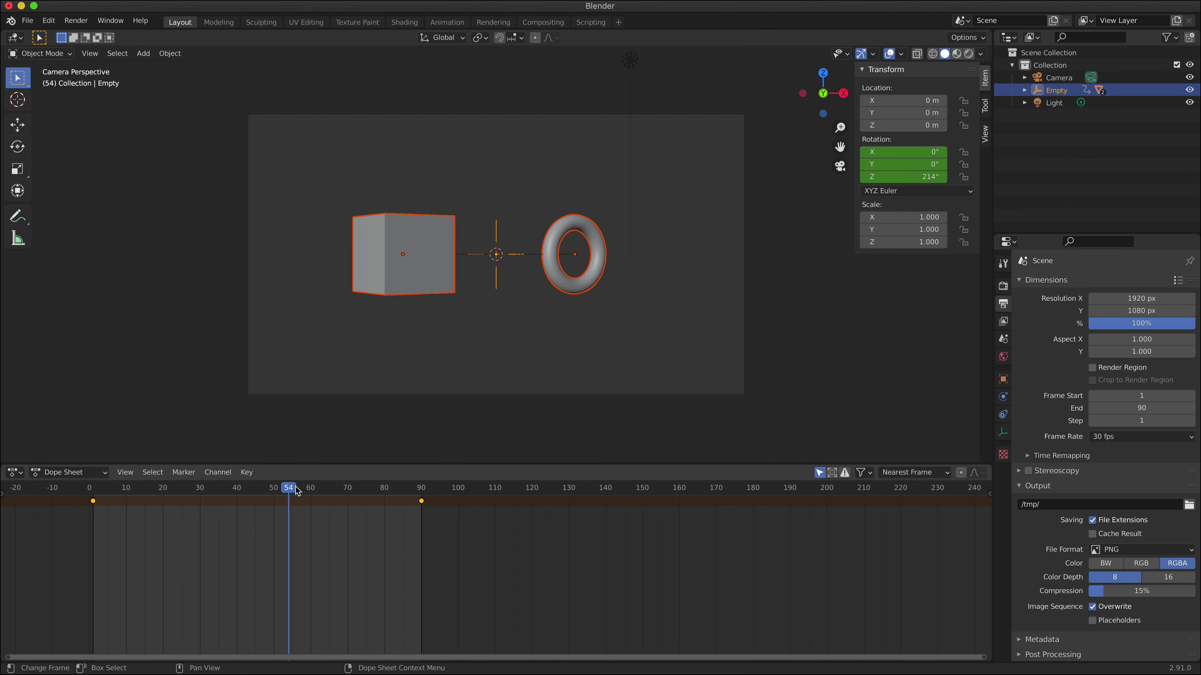
Return to frame 1, expand the Empty's hierarchy and select the torus.
drag(293, 492, 94, 496)
click(1024, 90)
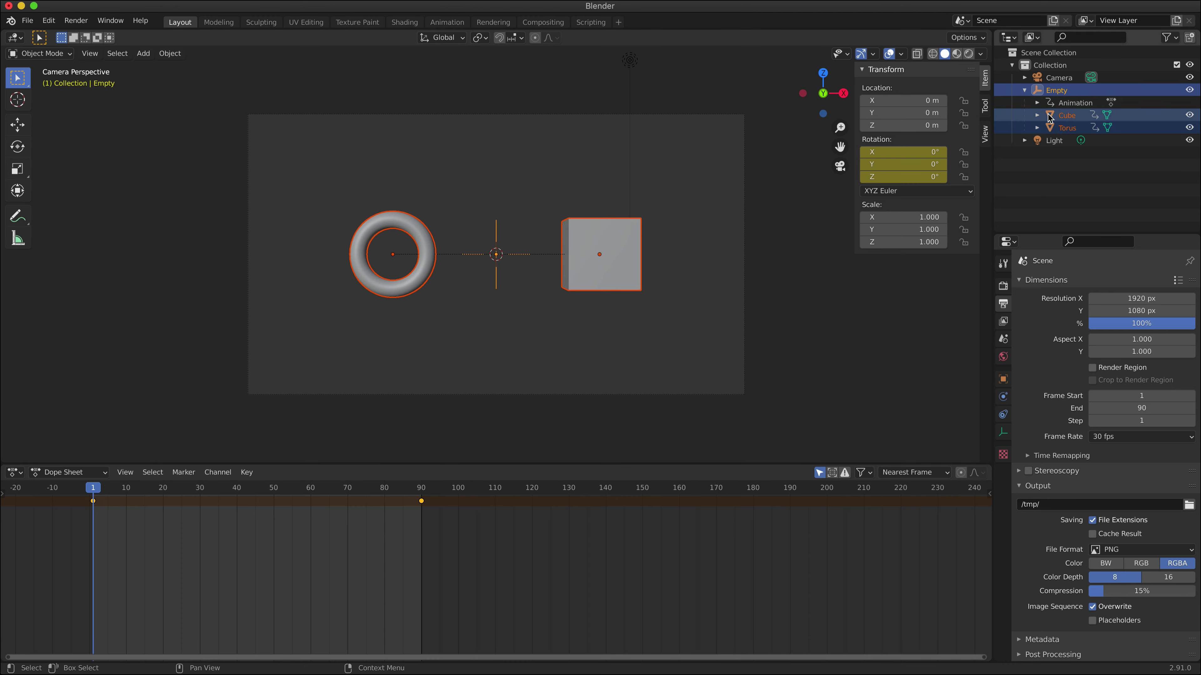
click(1065, 129)
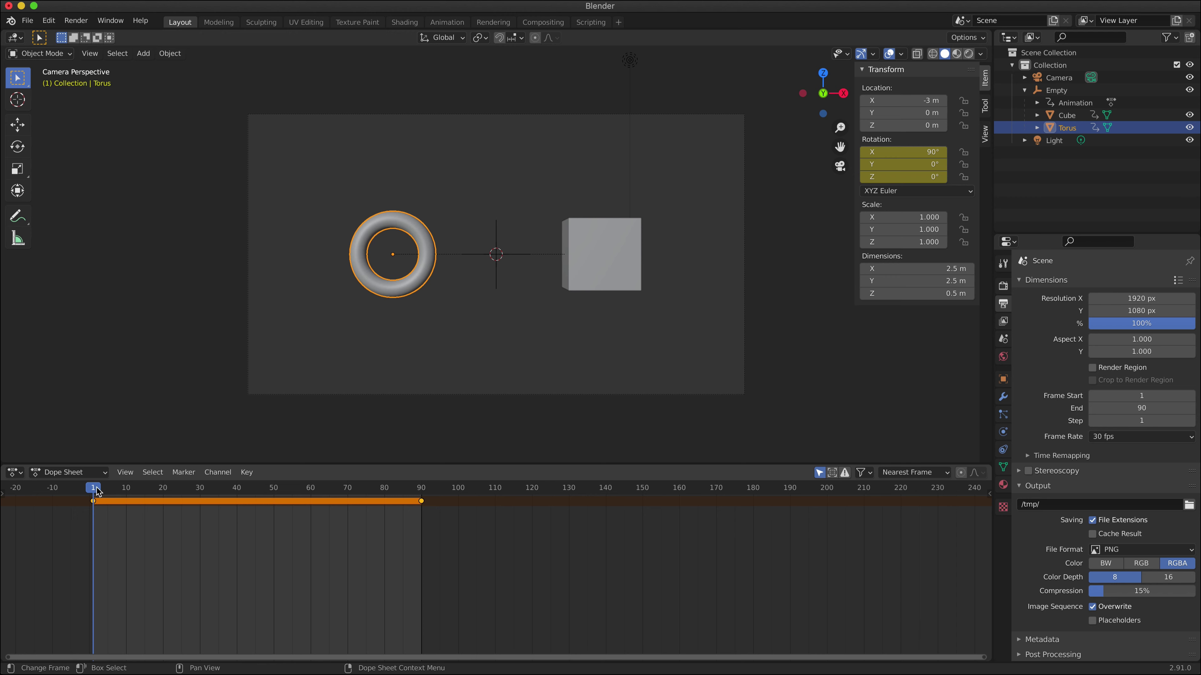
Set the torus's Z rotation to 360° at frame 90 and scrub between frames 1 and 90.
drag(94, 492, 422, 494)
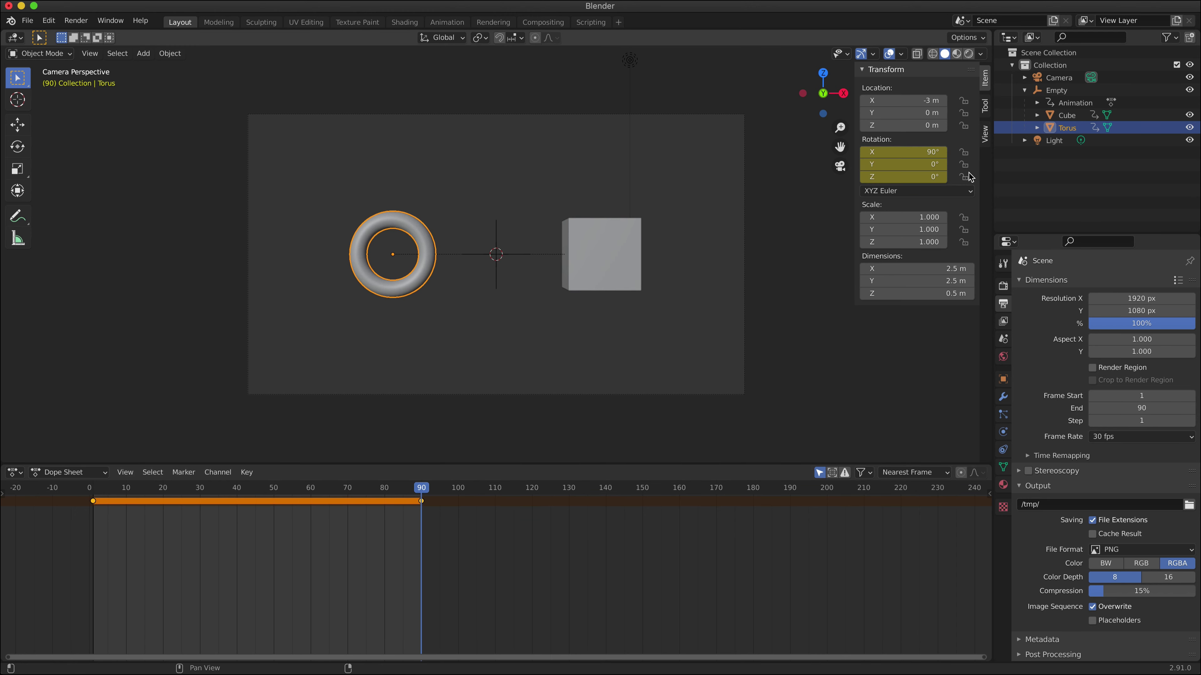
click(922, 176)
text(360)
key(Return)
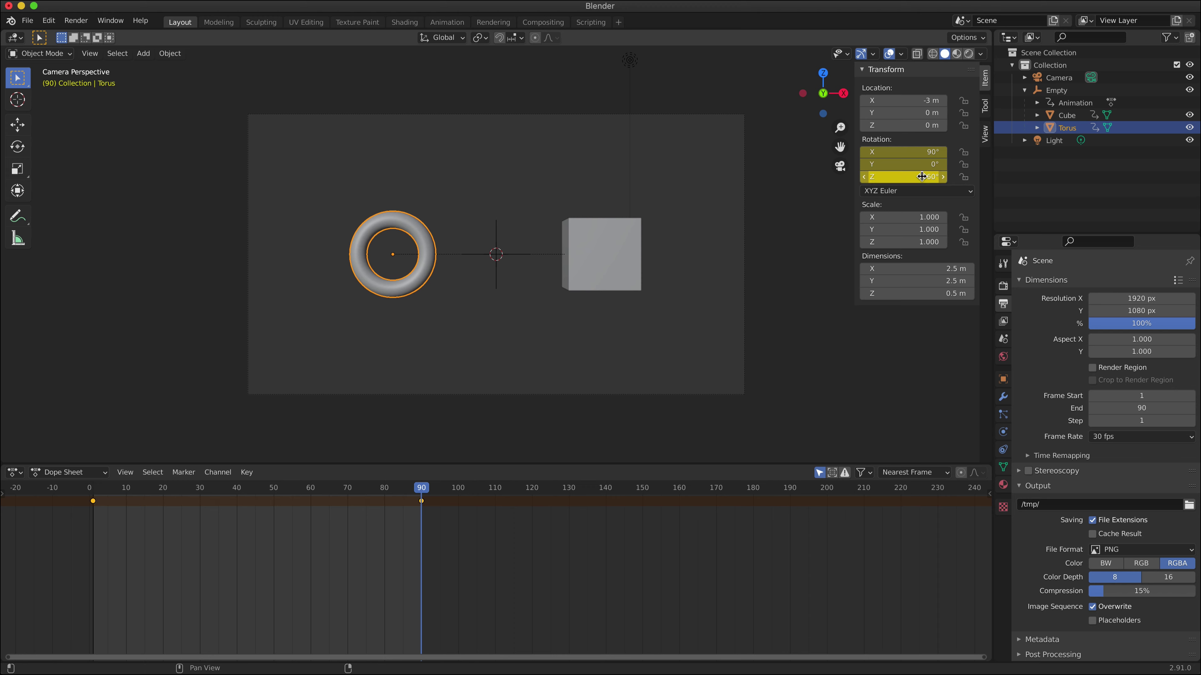
mouse_move(426, 490)
mouse_down()
mouse_move(96, 494)
mouse_move(422, 500)
mouse_up()
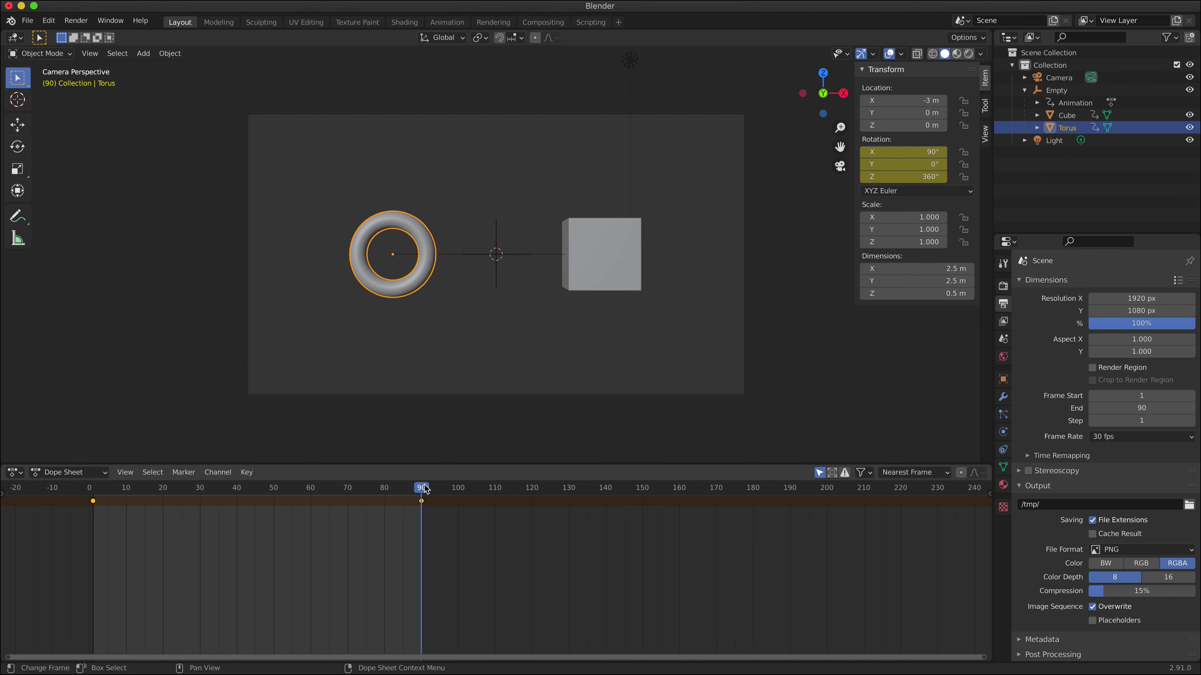
click(94, 491)
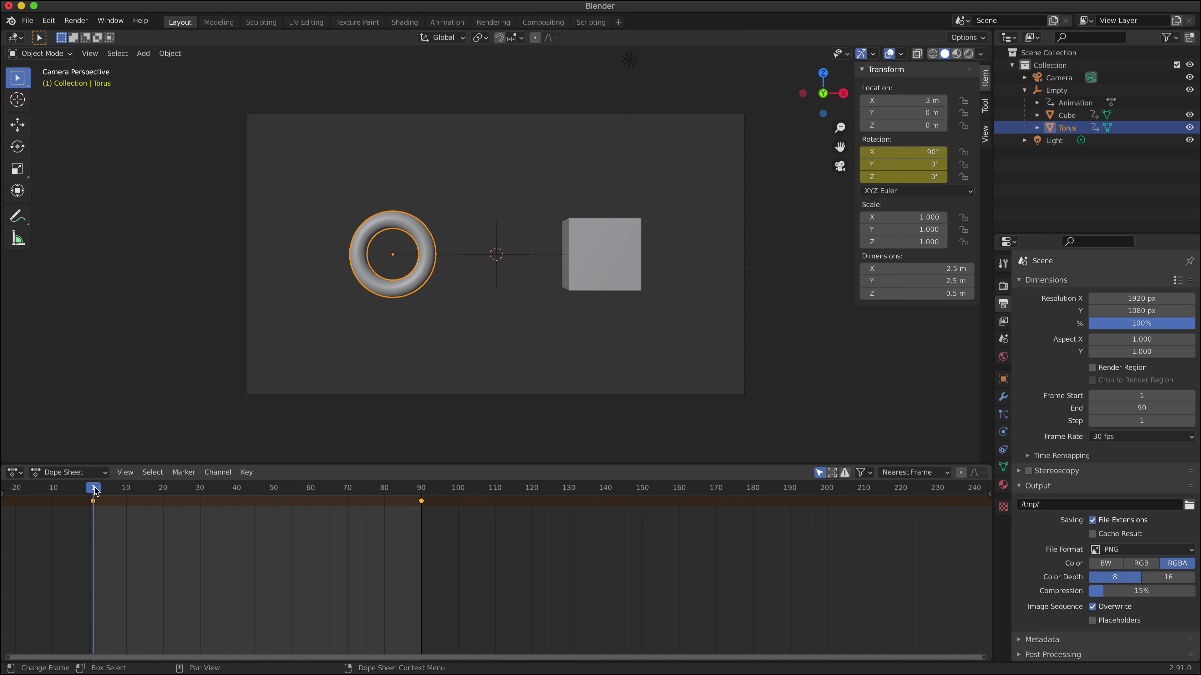
drag(94, 492, 422, 491)
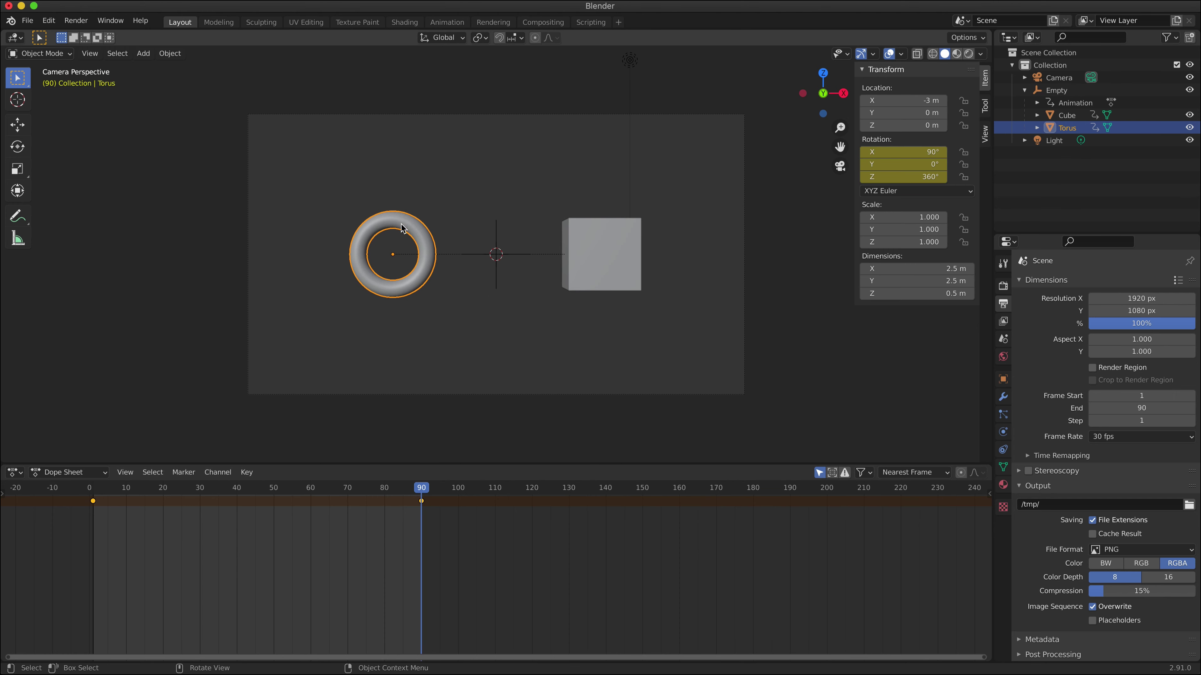
drag(421, 491, 101, 496)
Set the torus's Z rotation to 720° at frame 90 and scrub the final frames.
click(420, 490)
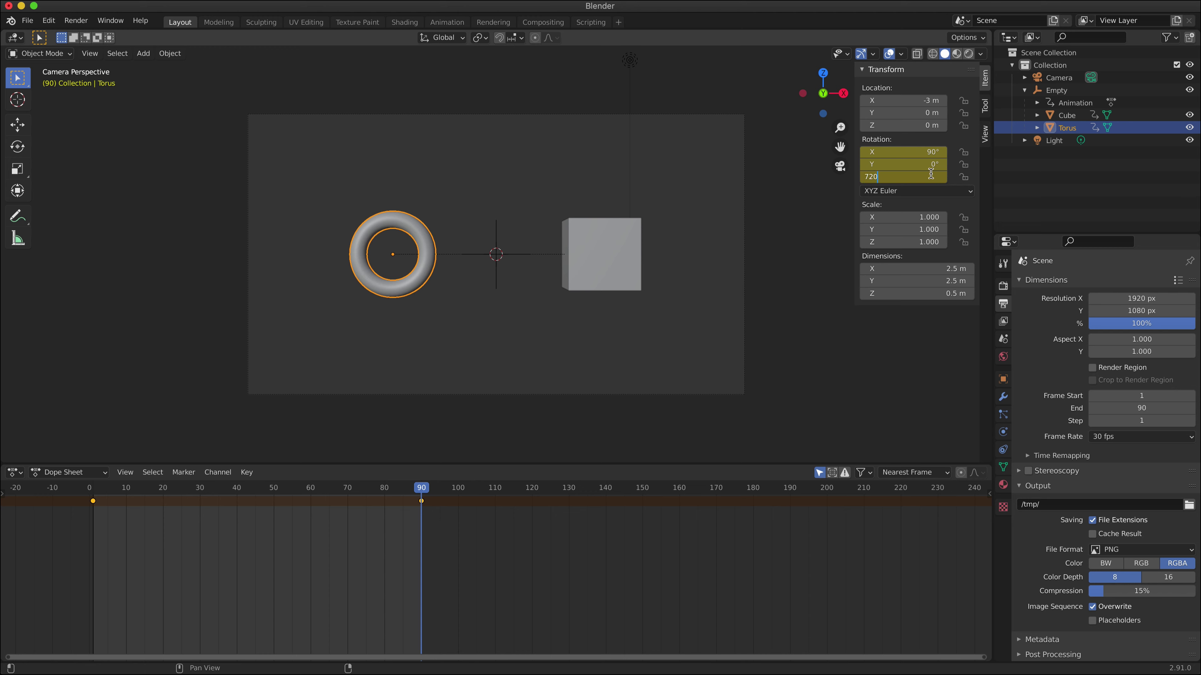
key(Return)
key(i)
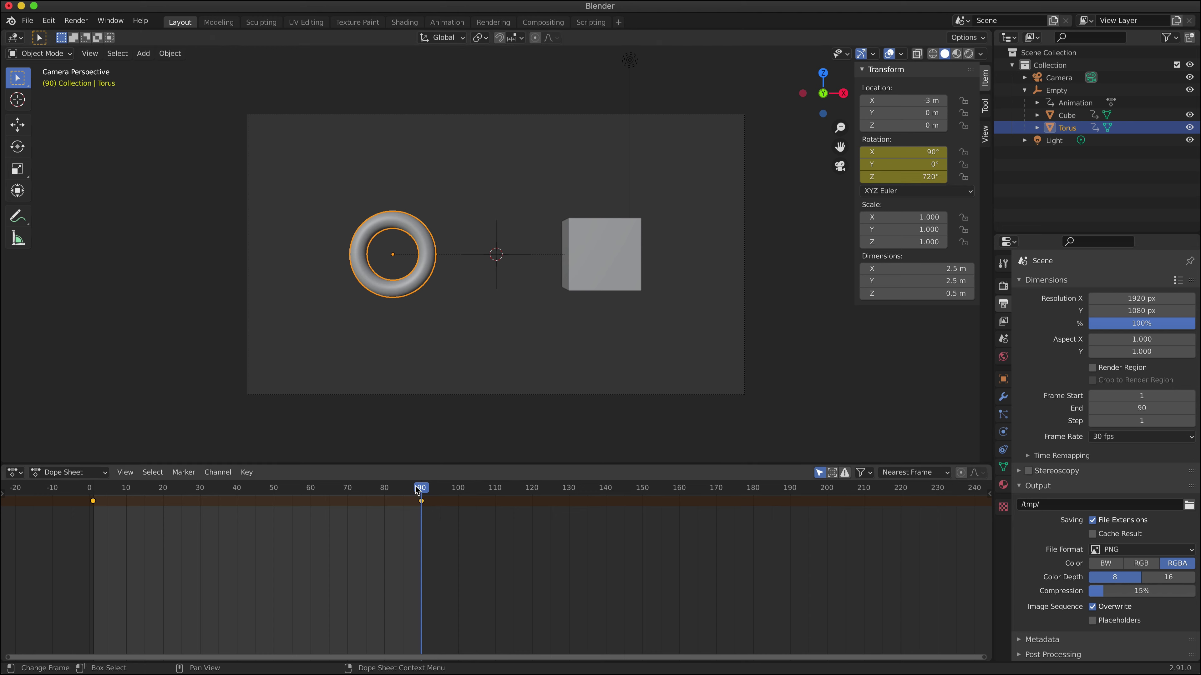
click(394, 492)
drag(394, 497, 422, 505)
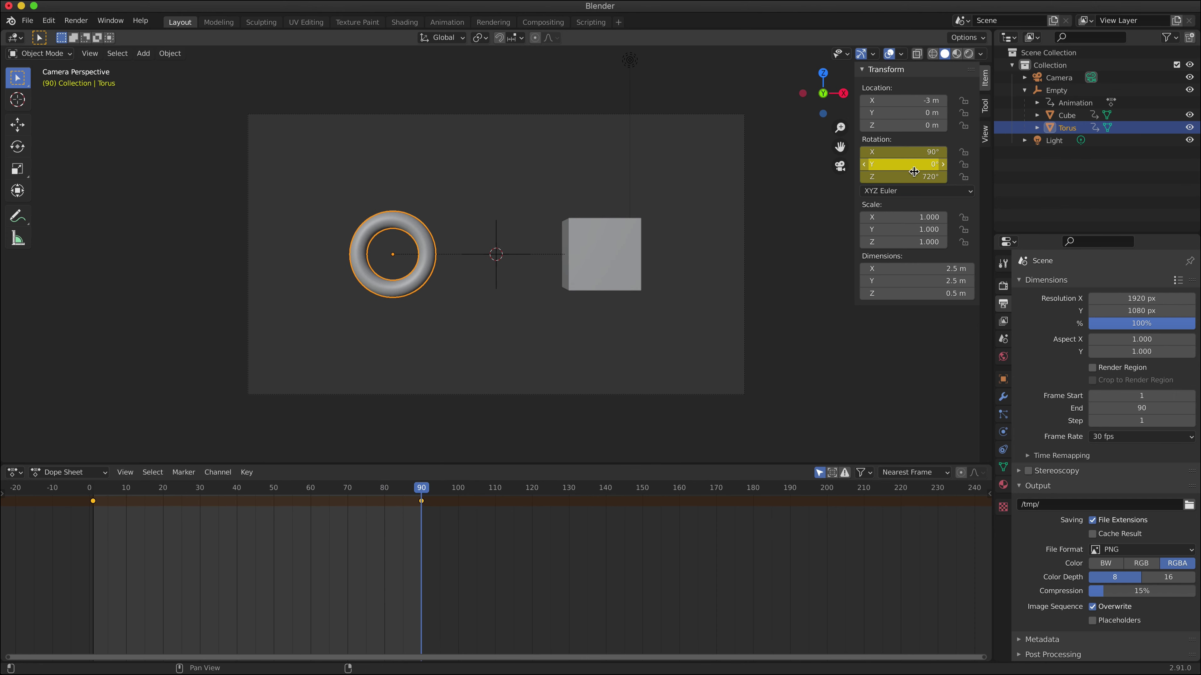
Set the torus's Z rotation to 180° at frame 90 and play the animation.
click(923, 176)
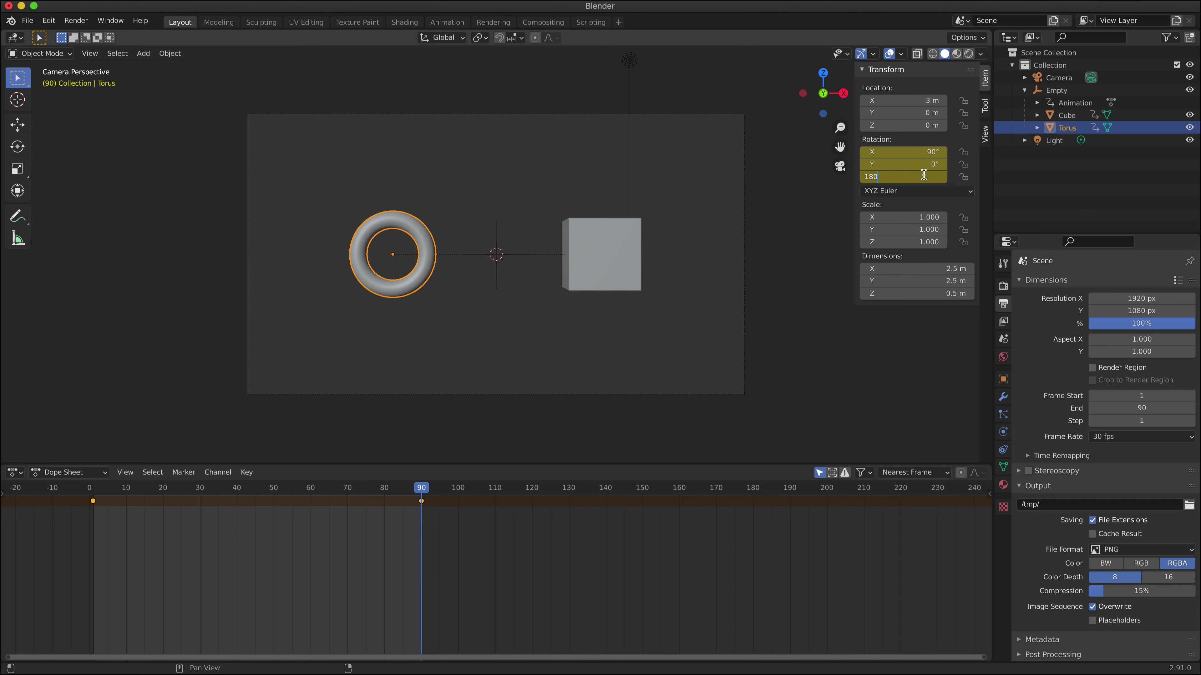
key(Return)
click(411, 490)
drag(411, 492, 152, 494)
key(space)
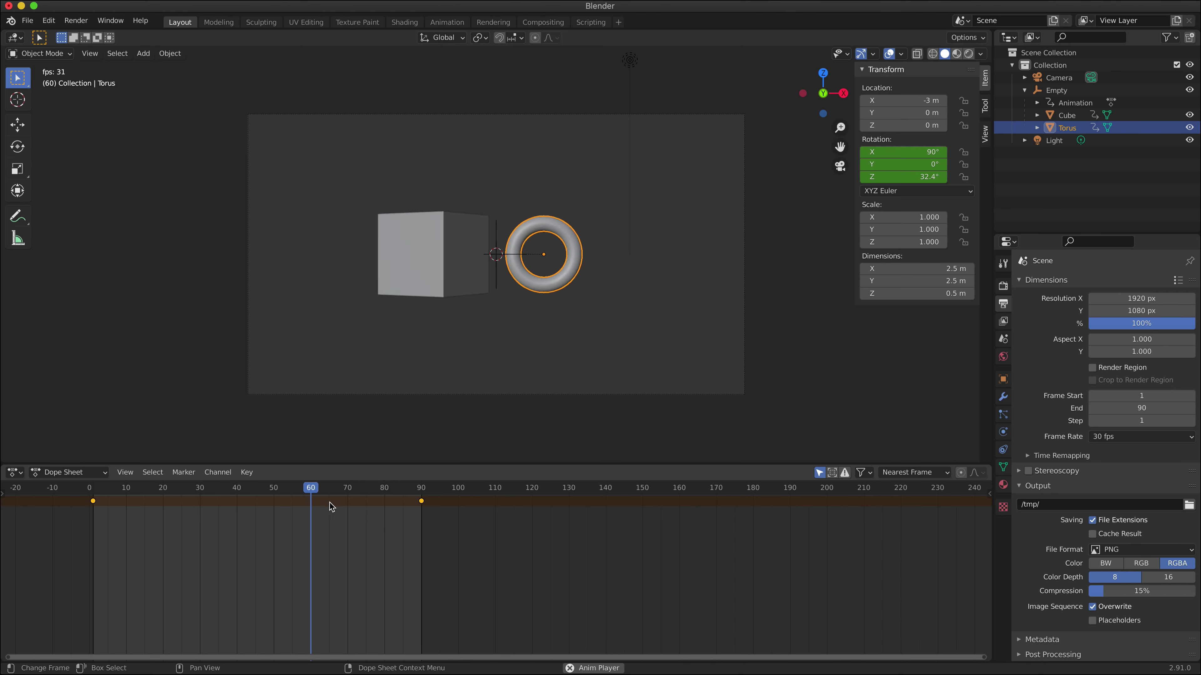
key(space)
Scrub between frames 1 and 90 to compare the first and last poses of the cube and torus.
drag(316, 489, 422, 493)
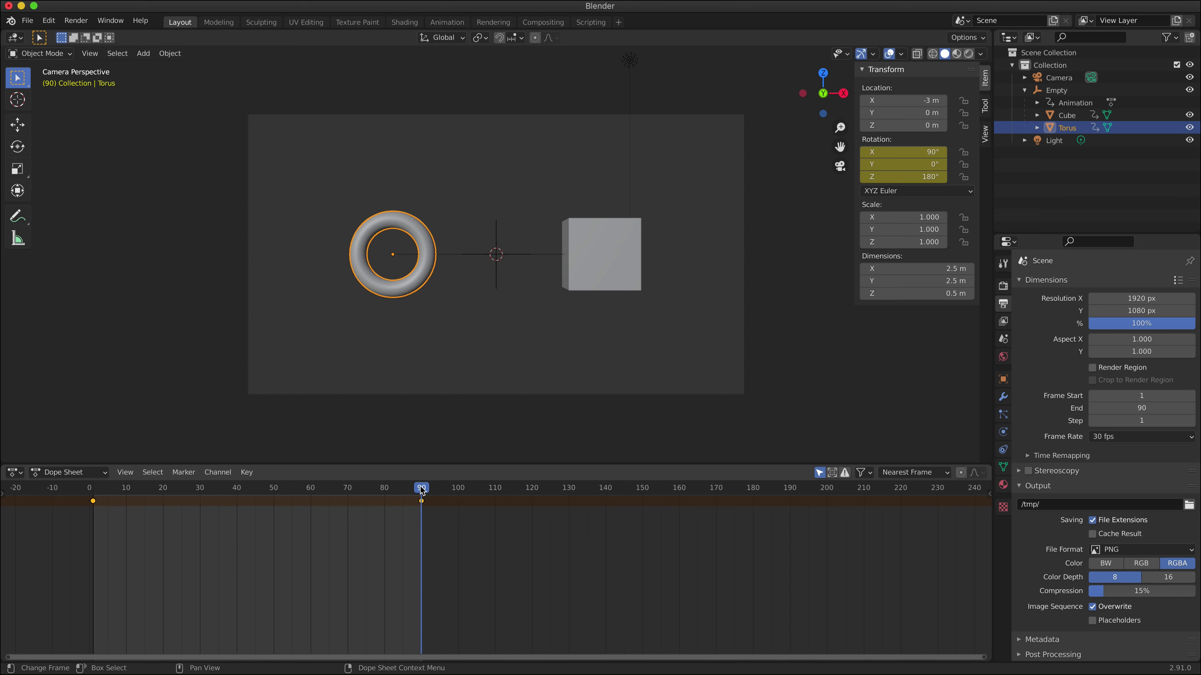
mouse_move(422, 491)
mouse_down()
mouse_move(410, 491)
mouse_move(422, 491)
mouse_up()
drag(420, 491, 94, 501)
drag(95, 503, 414, 505)
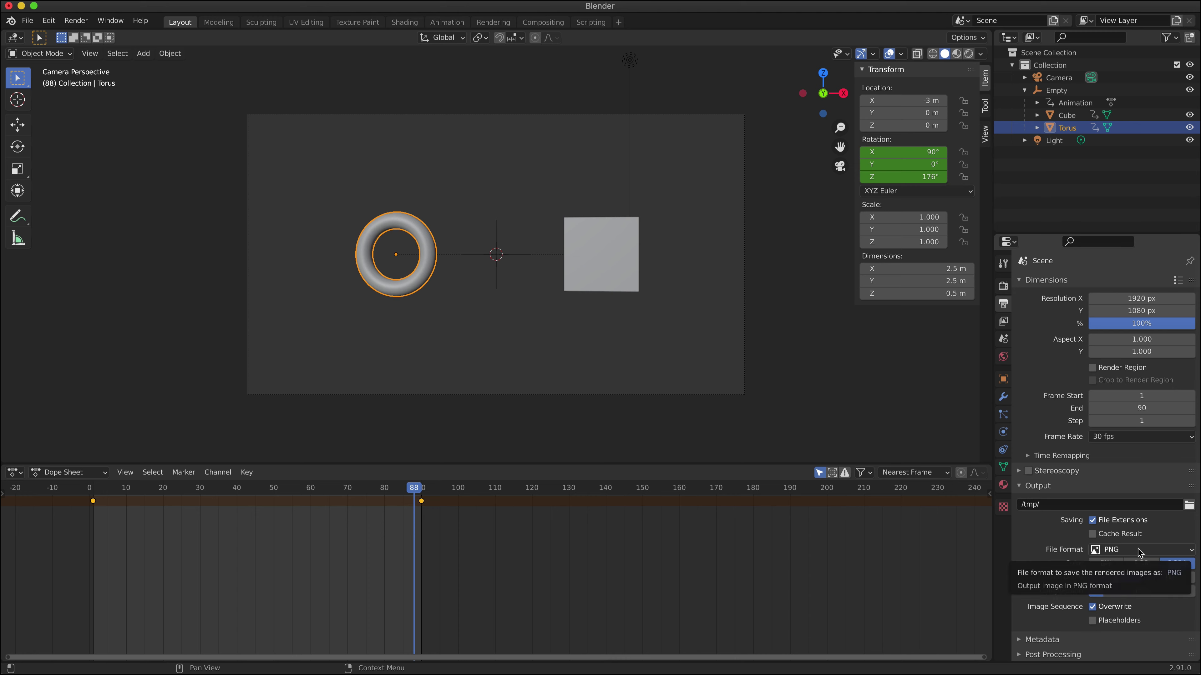
click(421, 492)
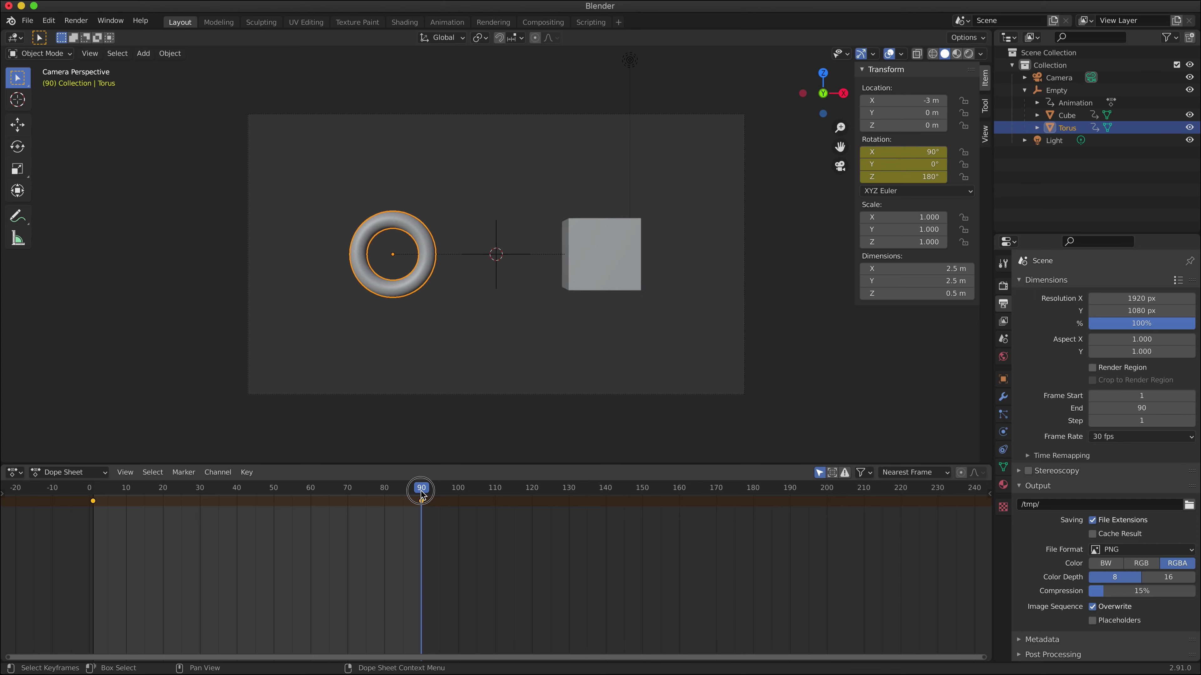
Change the Dope Sheet back to the Timeline, set the end frame to 89 and play the loop.
click(16, 472)
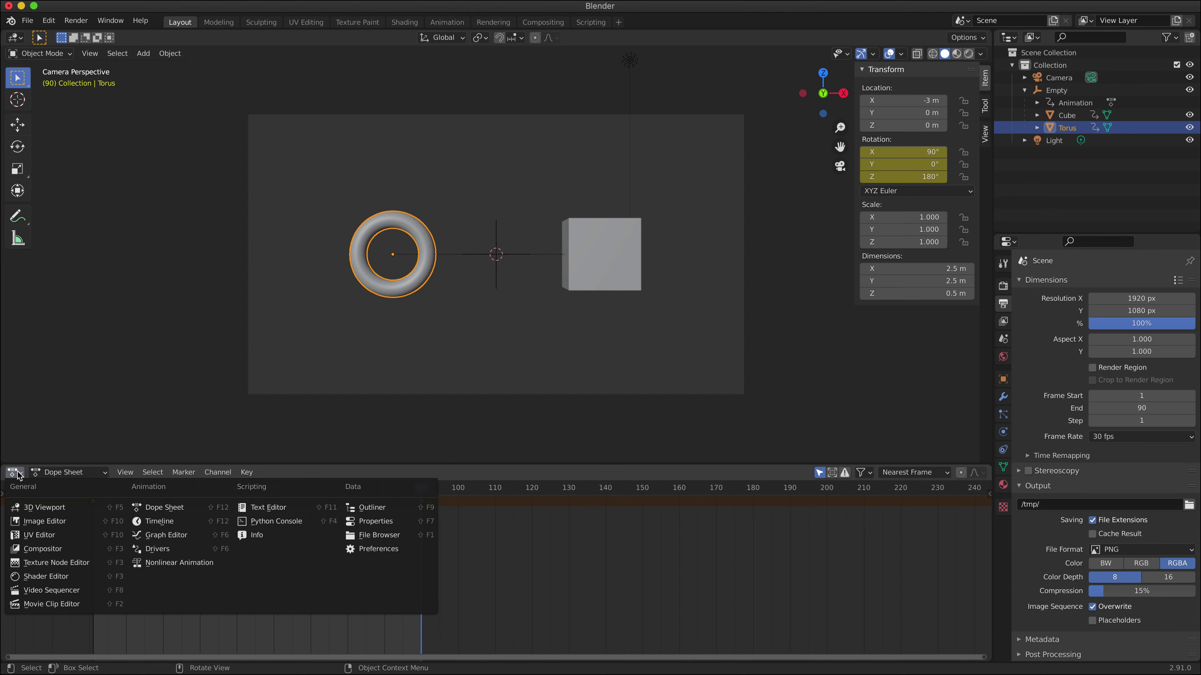
click(156, 523)
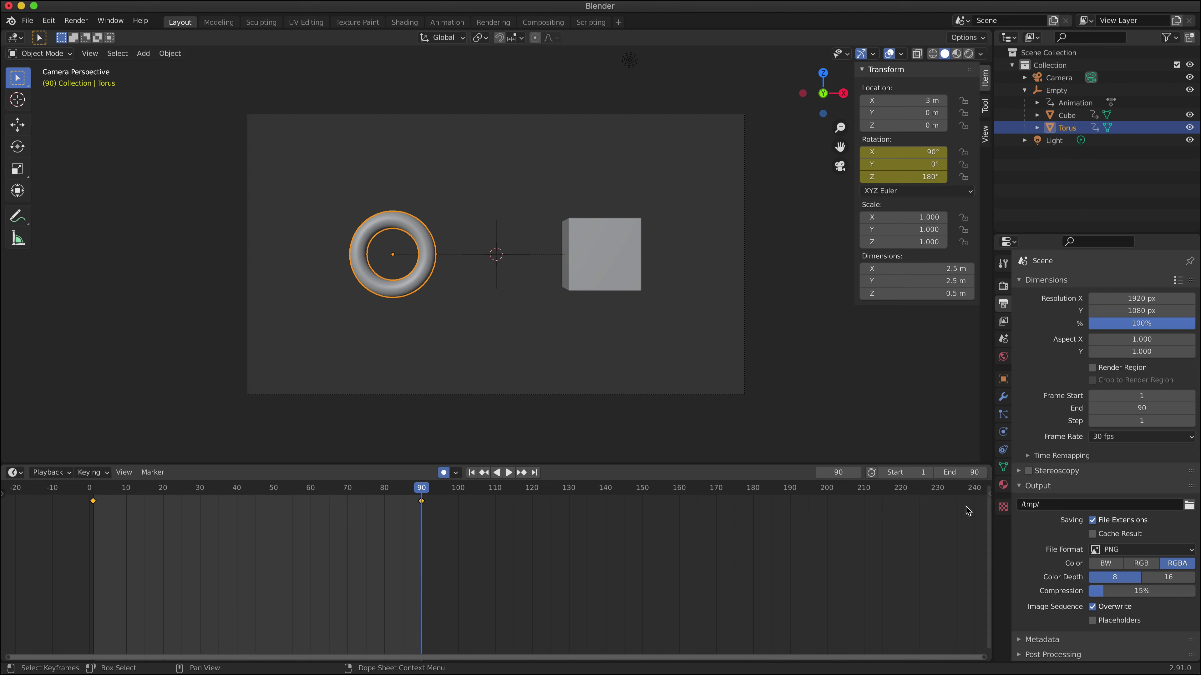
click(969, 472)
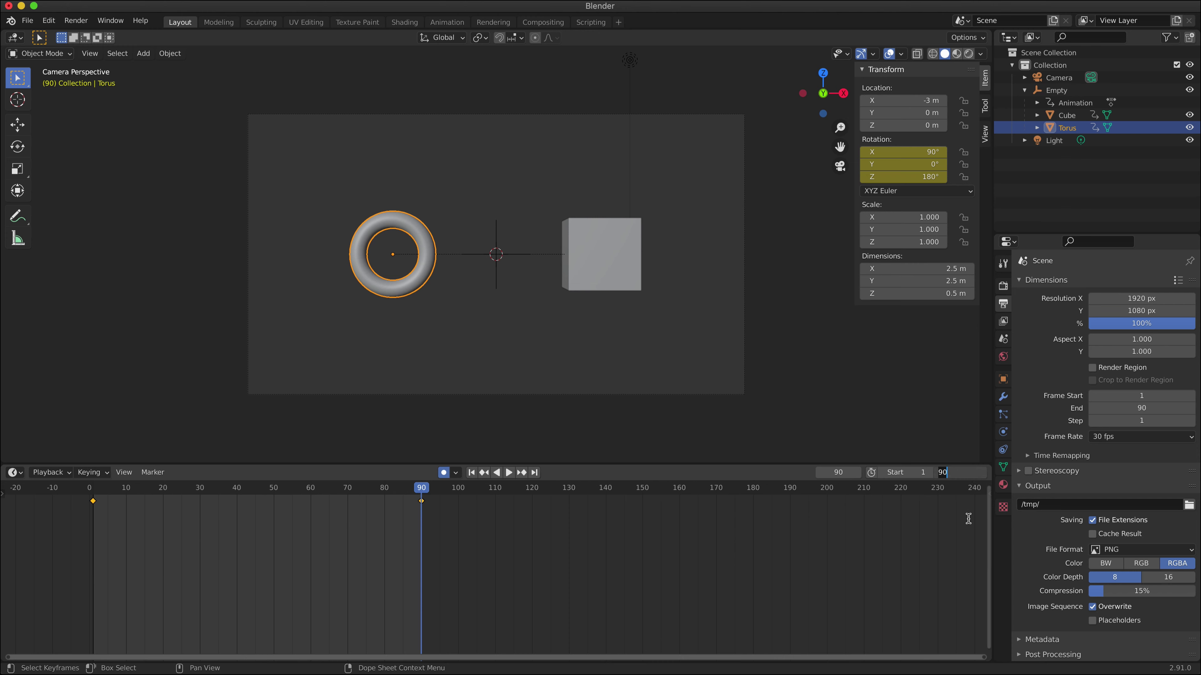
text(89)
key(Return)
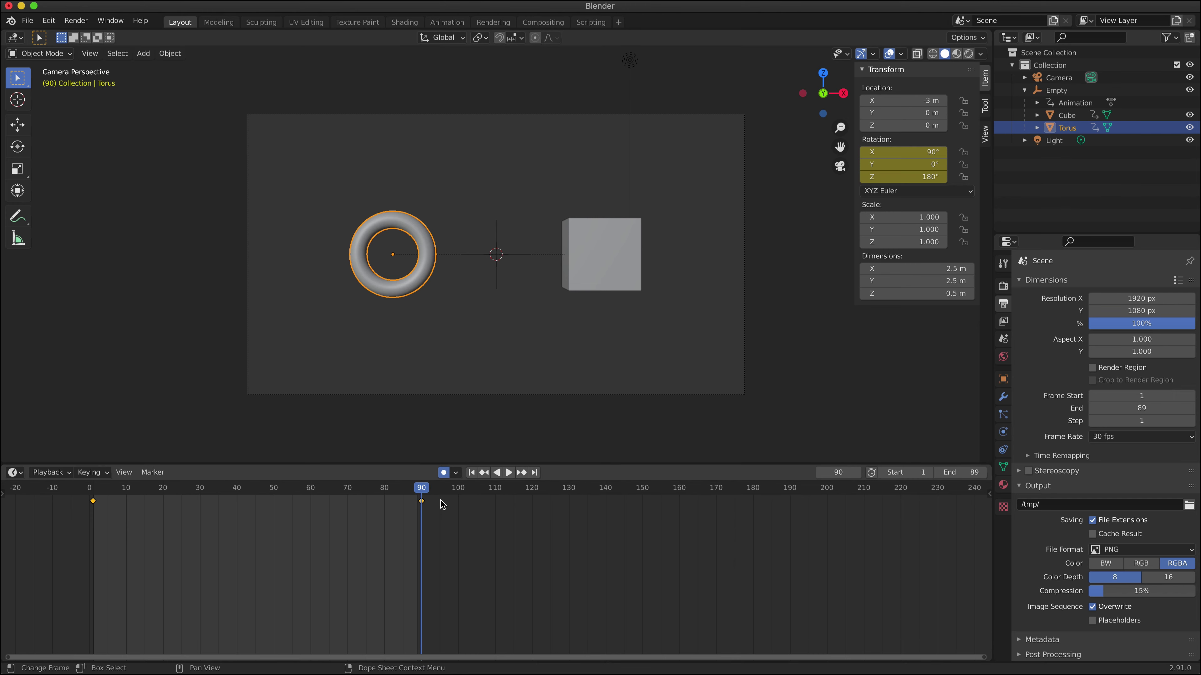
key(space)
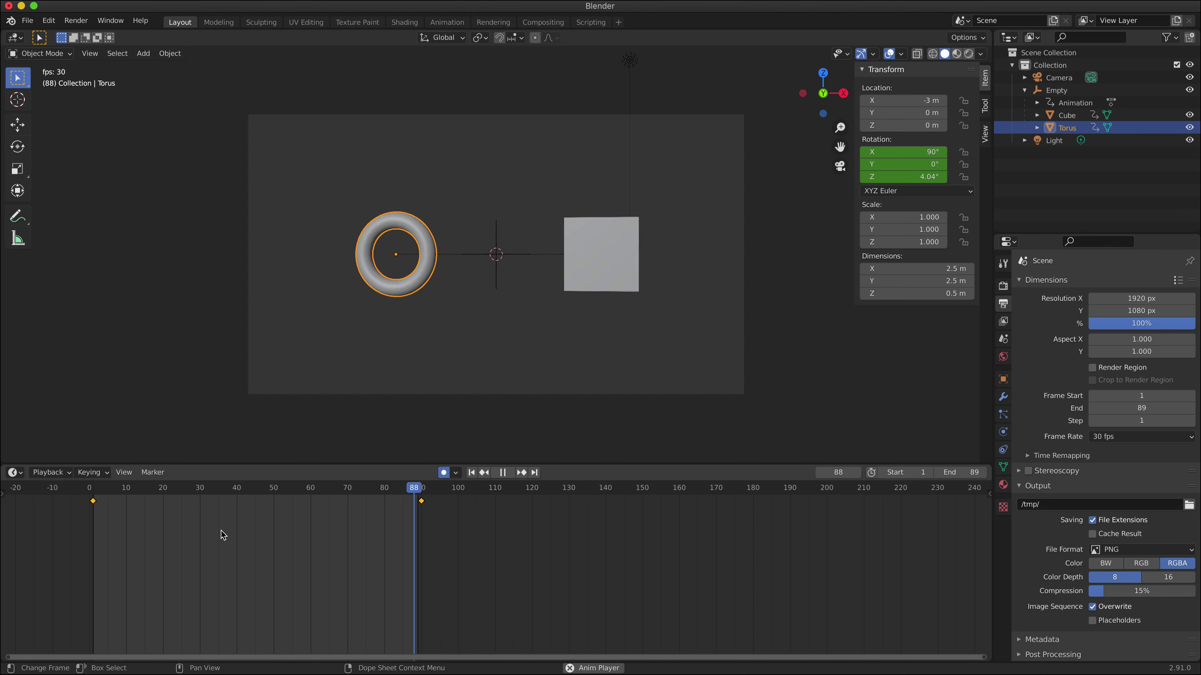
key(space)
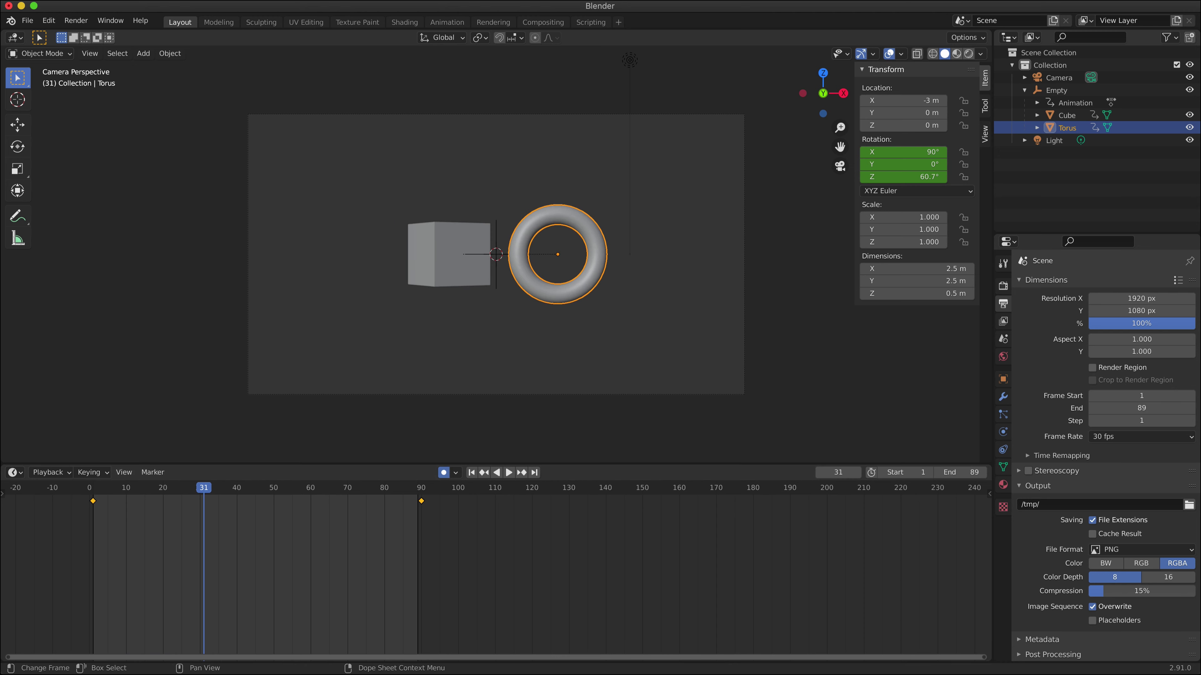
Switch to the web browser and view the Blender Tutorials playlist and the website's home page.
key(super+Tab)
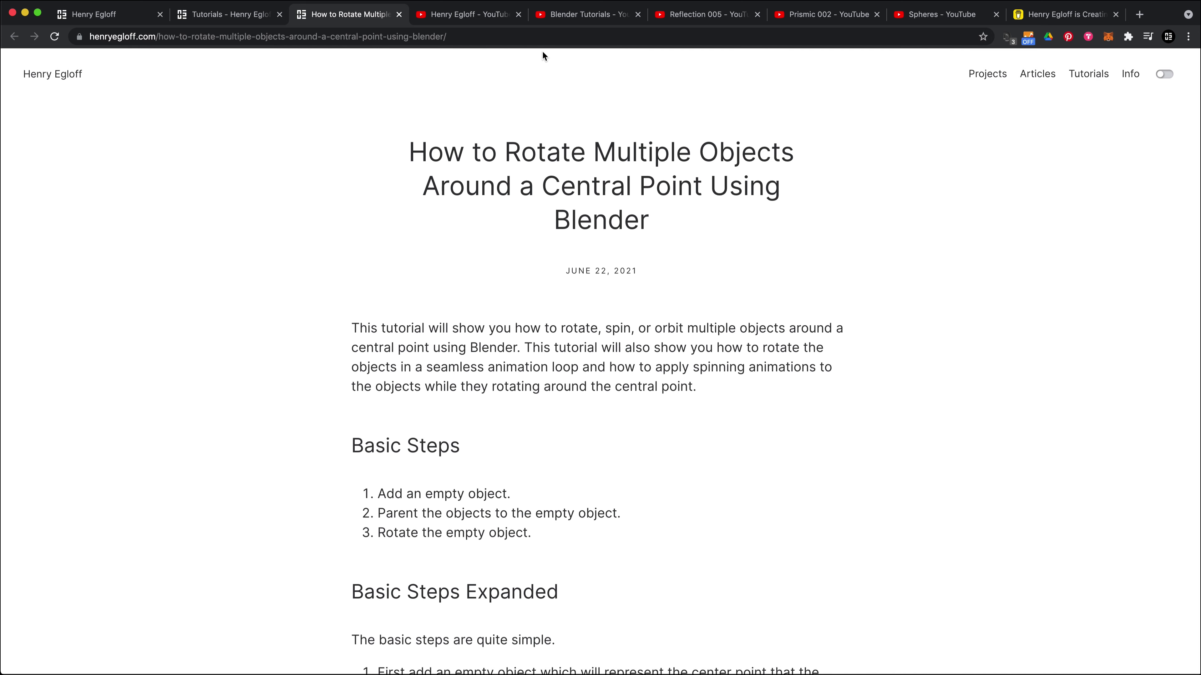
click(569, 16)
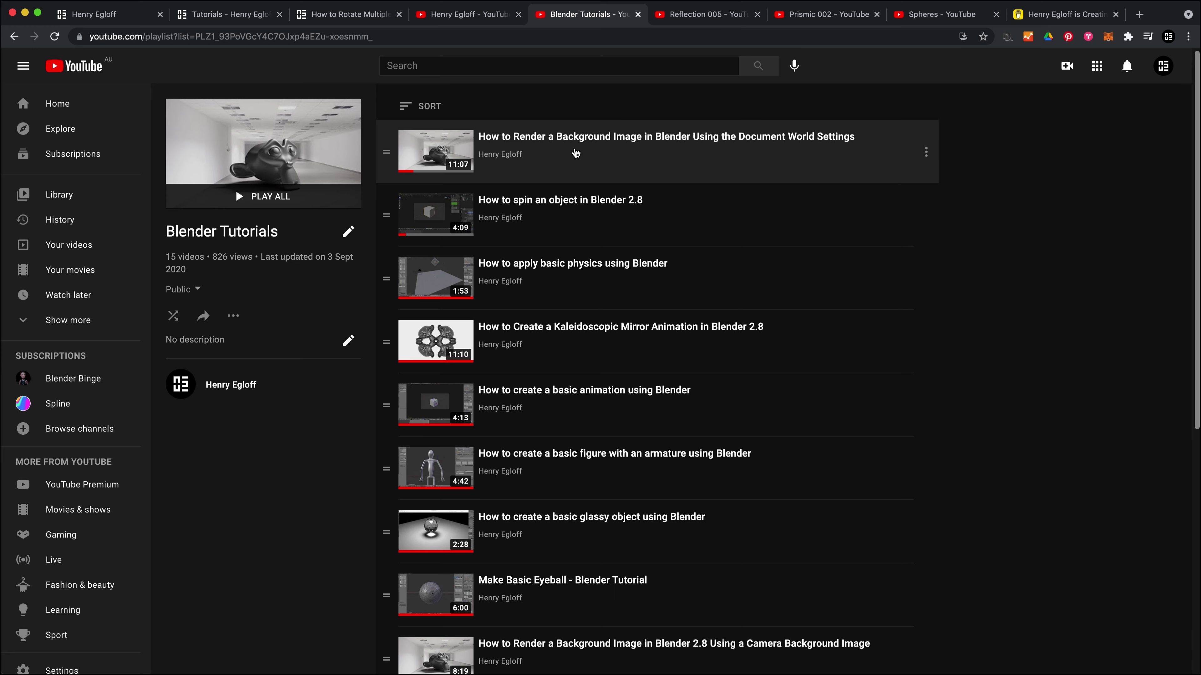
click(124, 23)
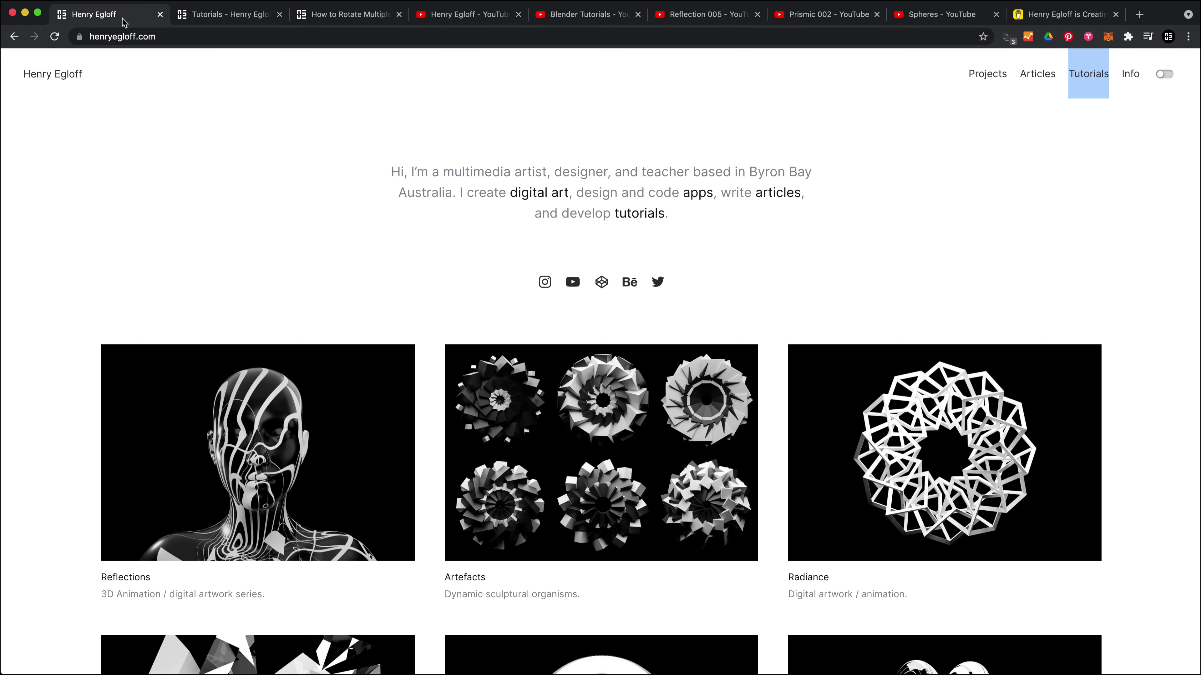
Browse the website's Tutorials page and view the Buy Me a Coffee support page.
click(222, 15)
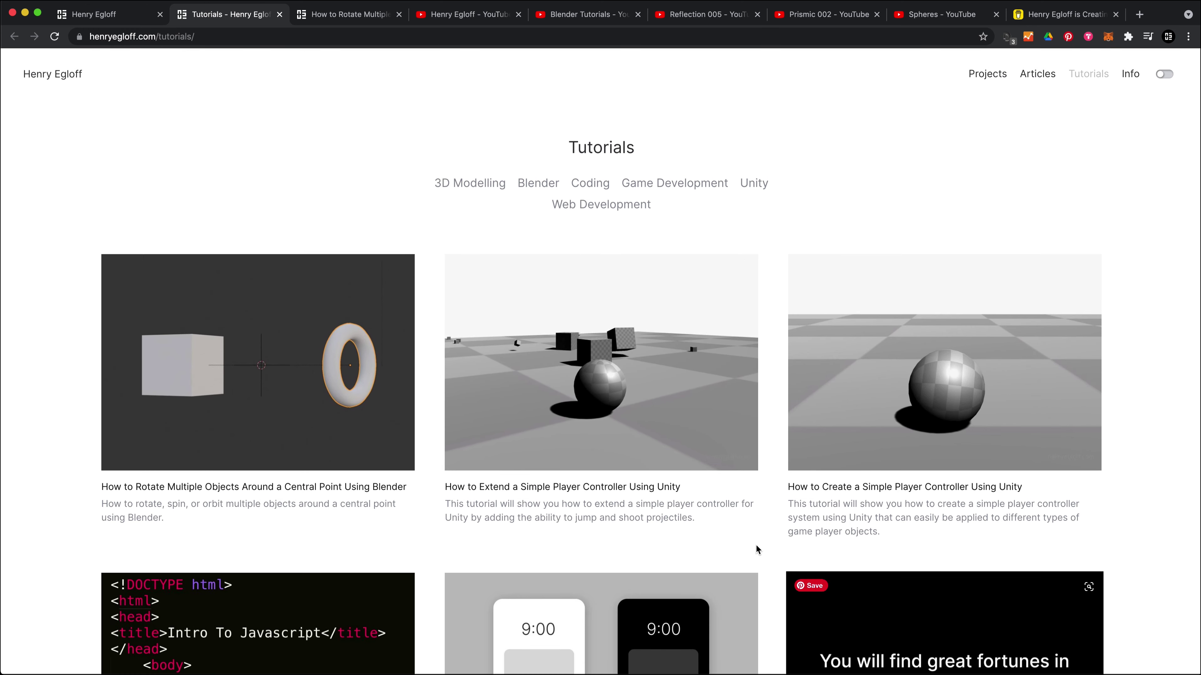
scroll(910, 475, down, 5)
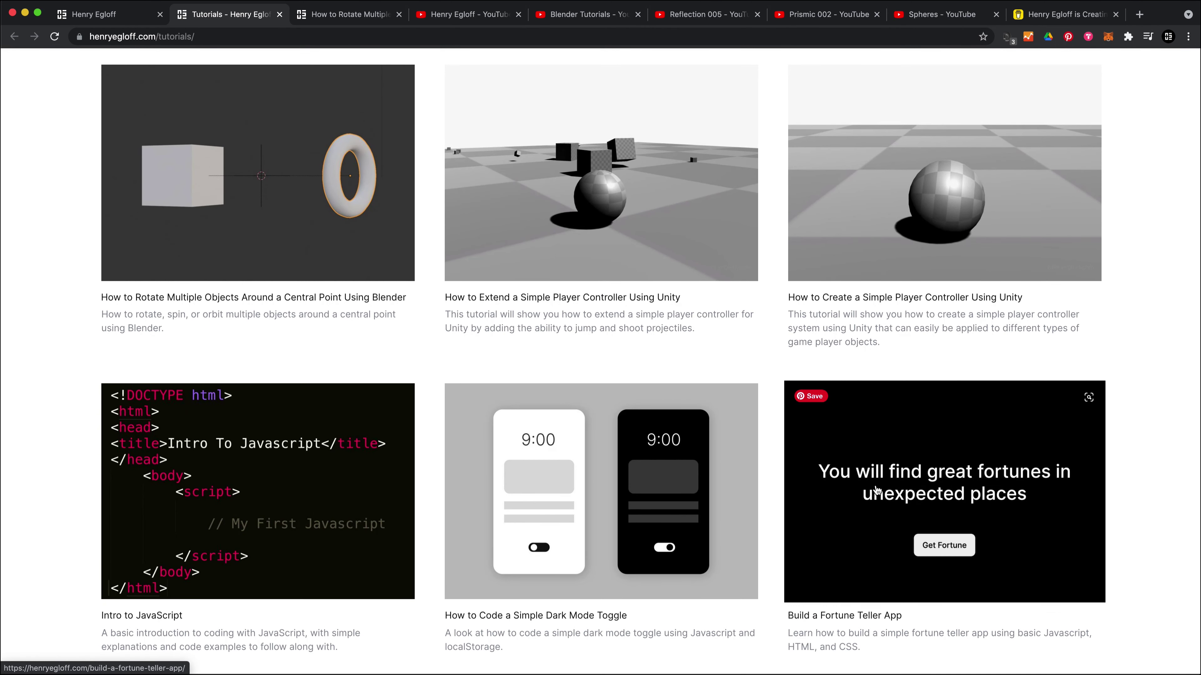
scroll(875, 473, up, 3)
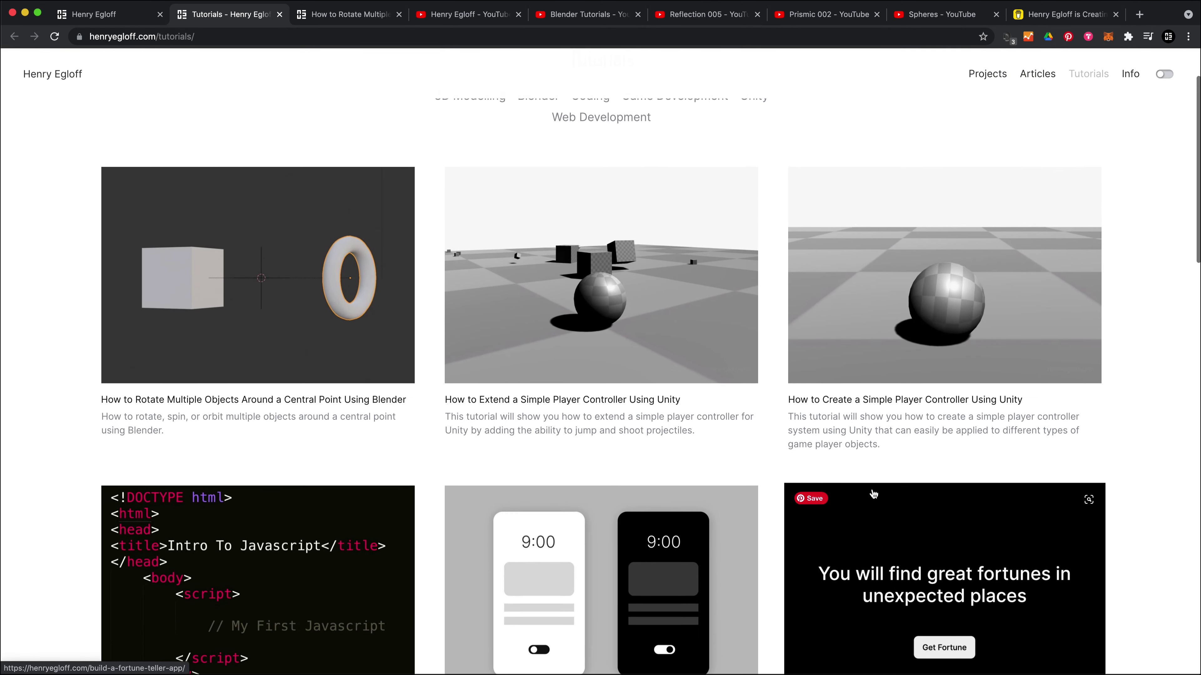
scroll(699, 445, down, 5)
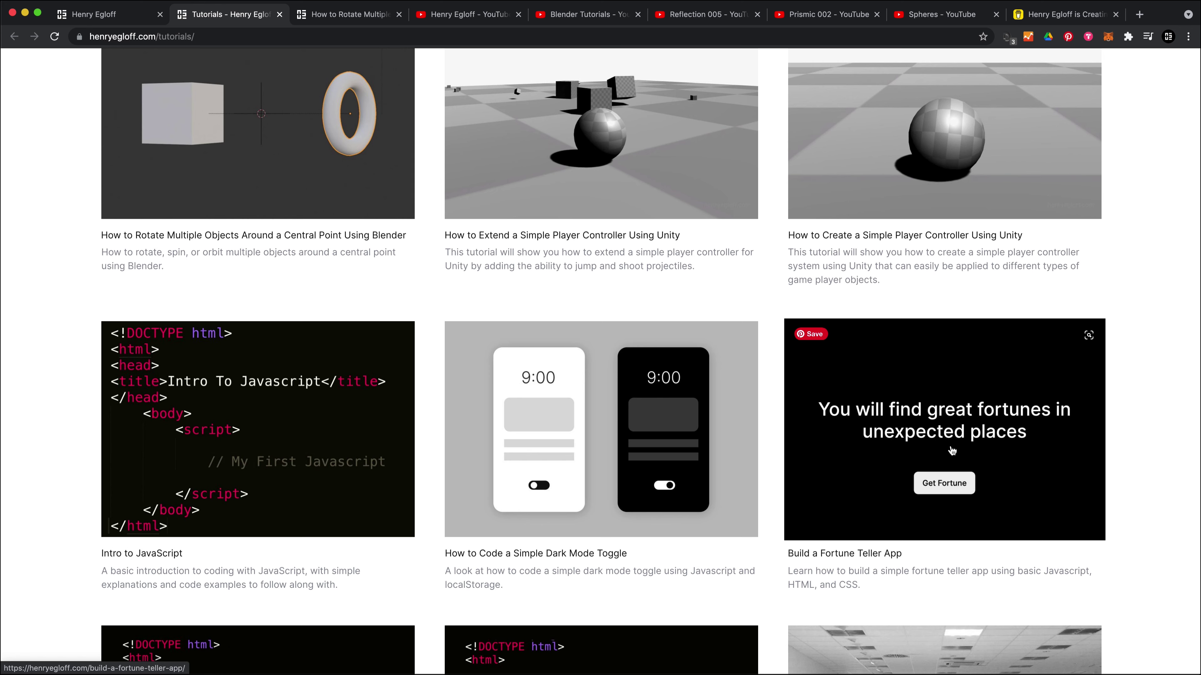
scroll(951, 450, up, 6)
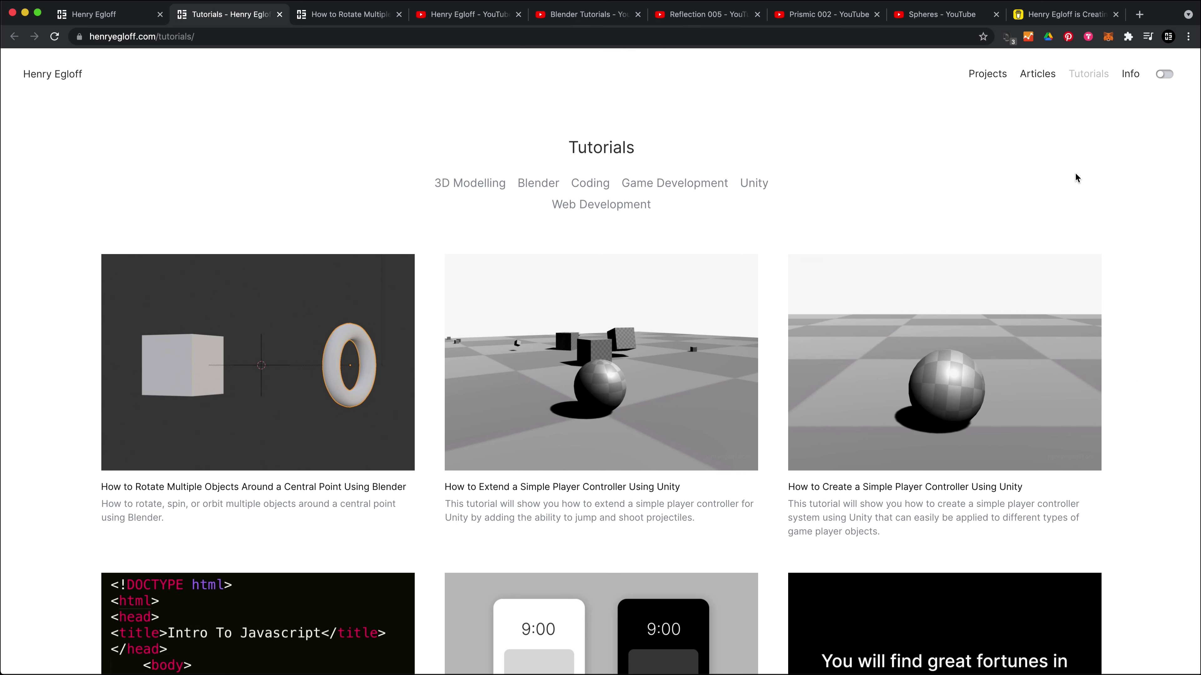
click(1056, 21)
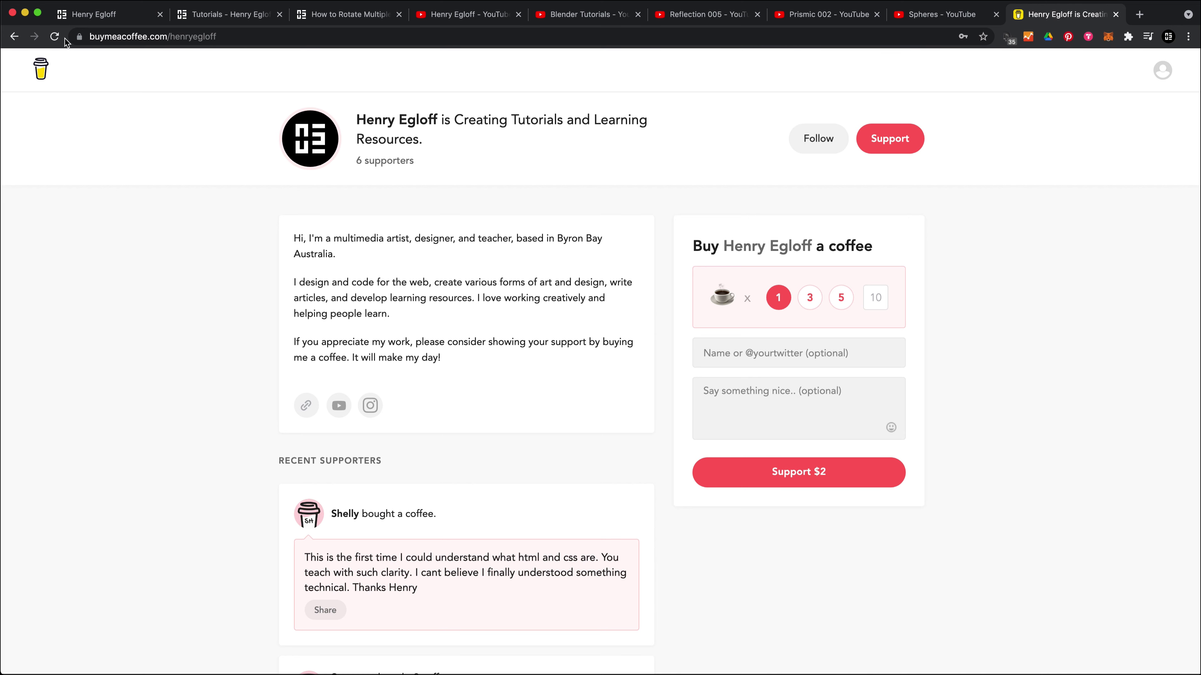